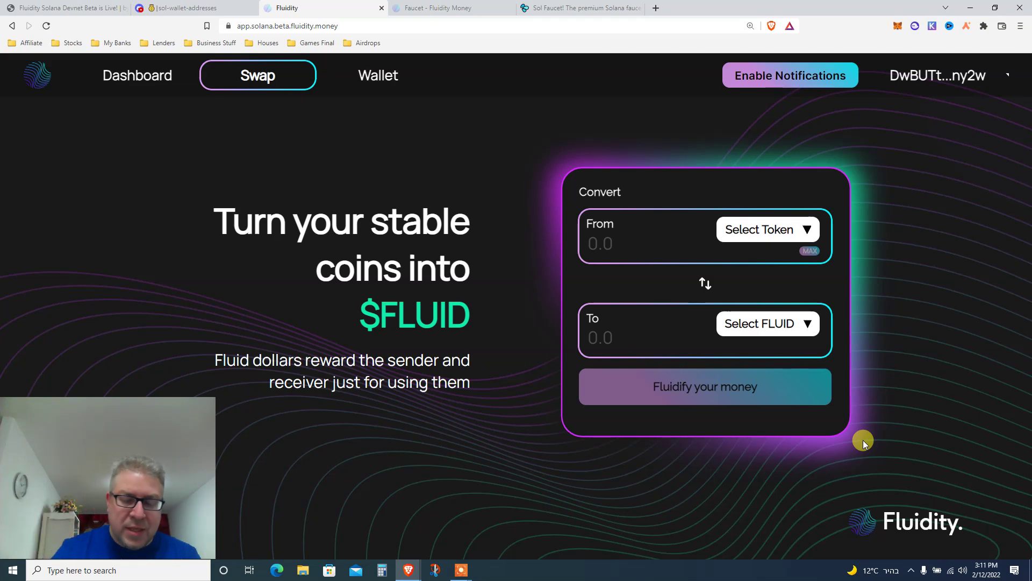
# Read the Fluidity Solana Devnet Beta article's introduction and its explanation of what Fluidity is.
pyautogui.click(85, 6)
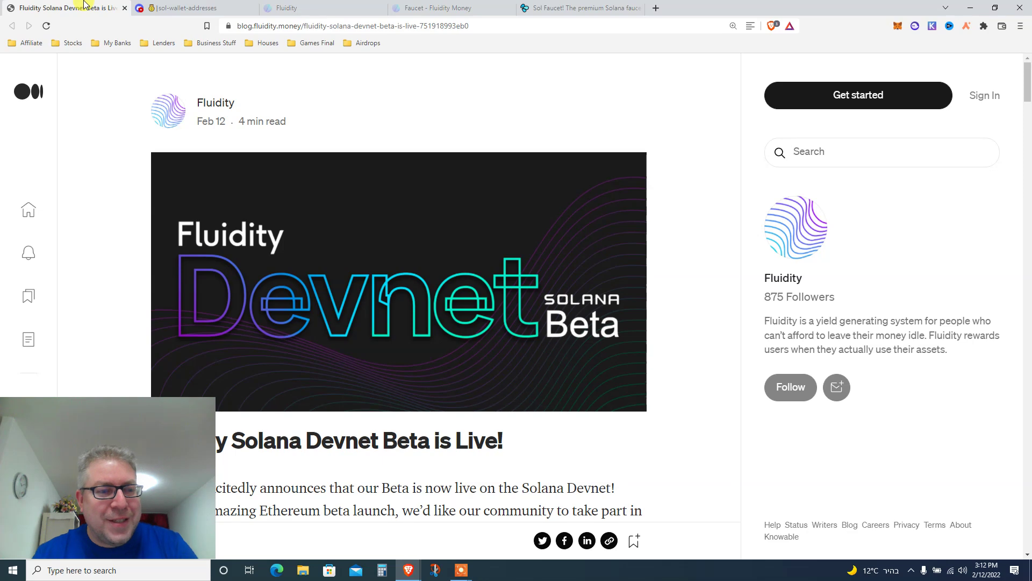
pyautogui.scroll(-3, 84, 4)
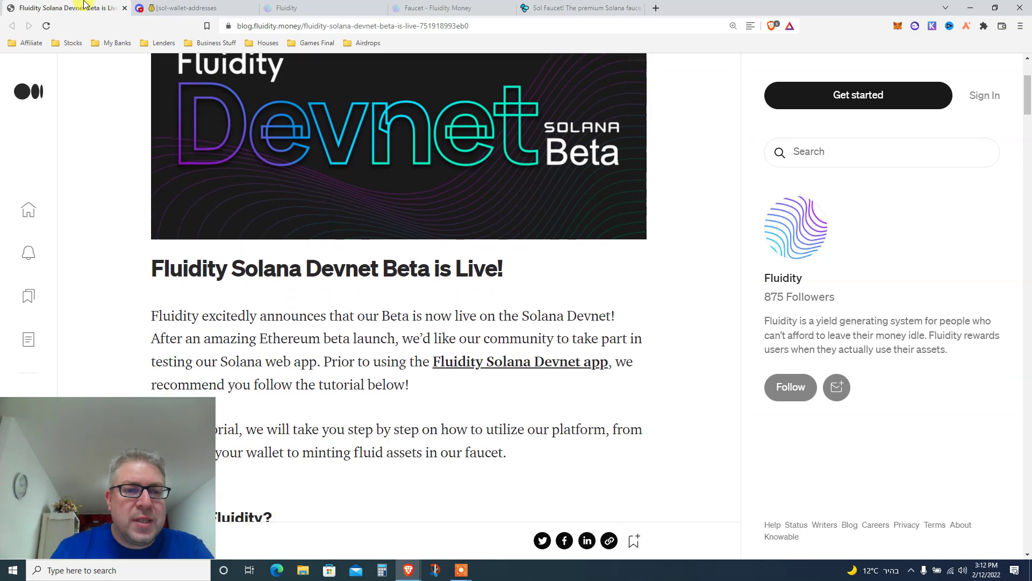
pyautogui.scroll(-3, 85, 4)
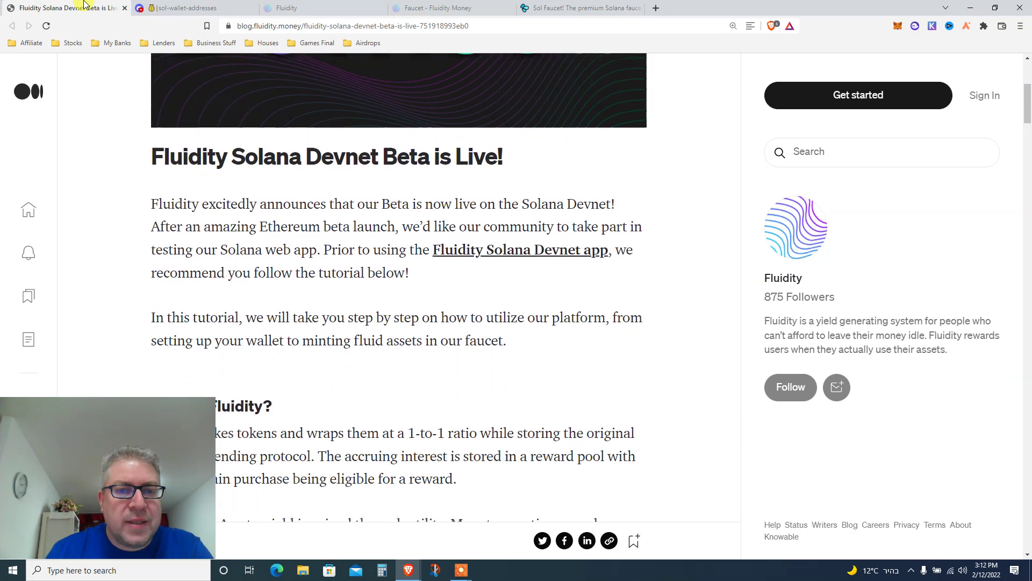
pyautogui.press('Down')
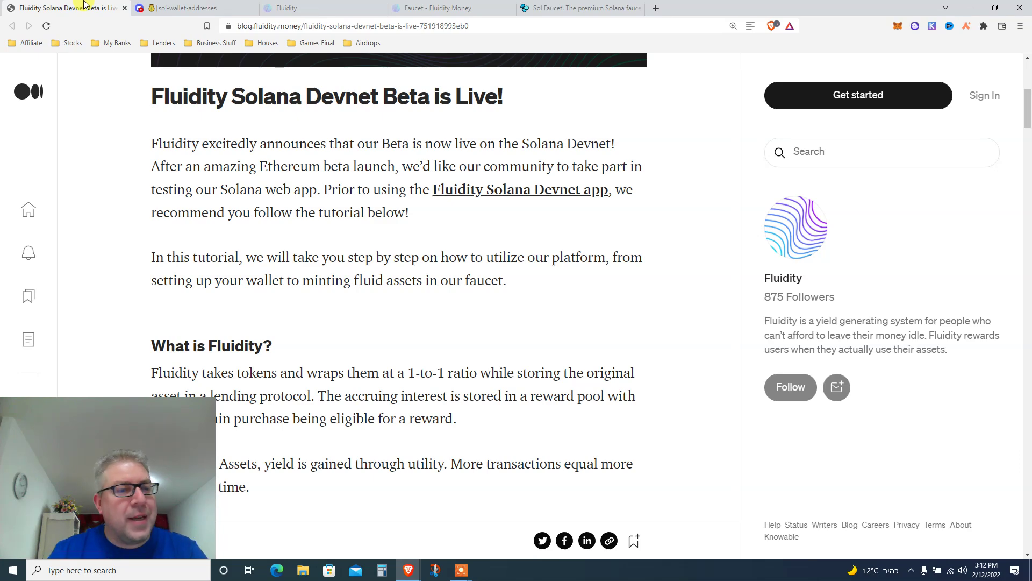
pyautogui.press('Down')
pyautogui.press('Down')
pyautogui.press('Down')
pyautogui.press('Down')
pyautogui.press('Down')
pyautogui.press('Down')
pyautogui.press('Down')
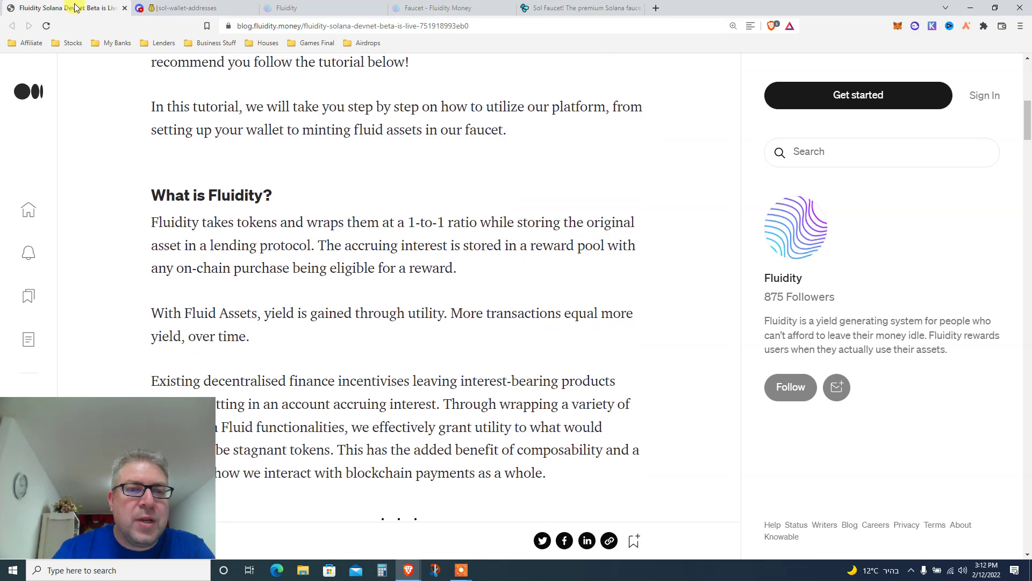
pyautogui.tripleClick(393, 246)
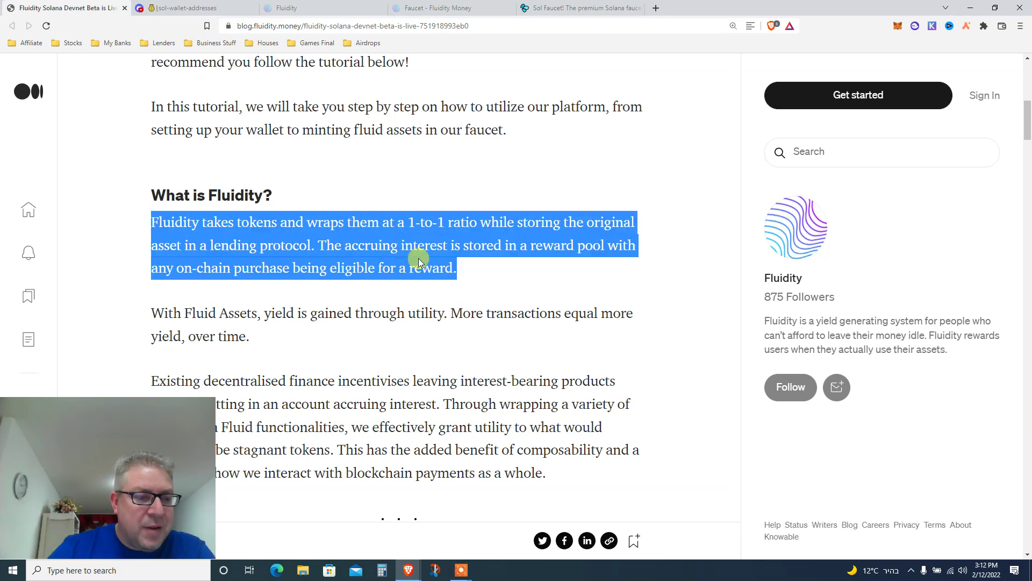
pyautogui.scroll(-3, 418, 258)
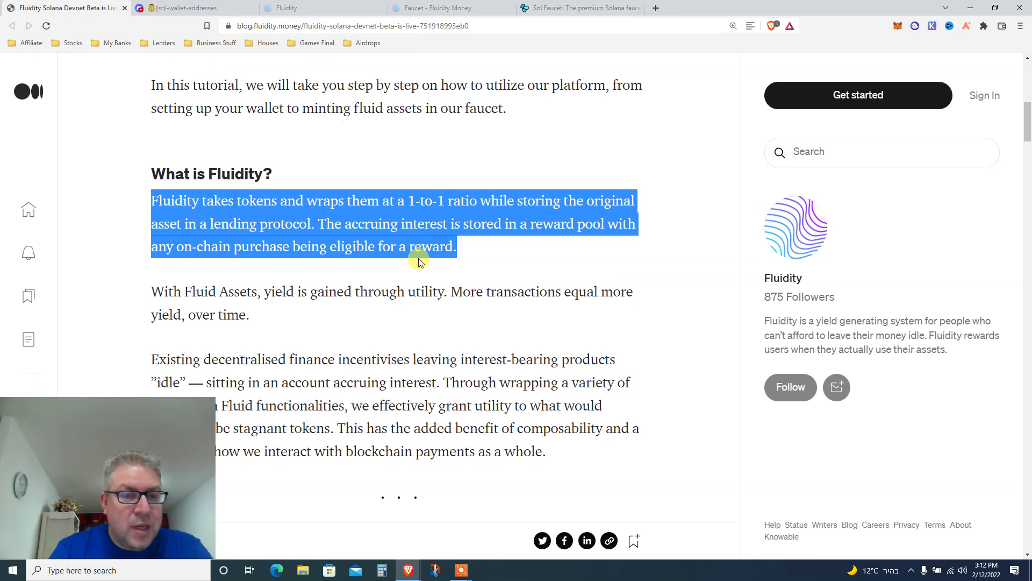
pyautogui.scroll(-4, 418, 258)
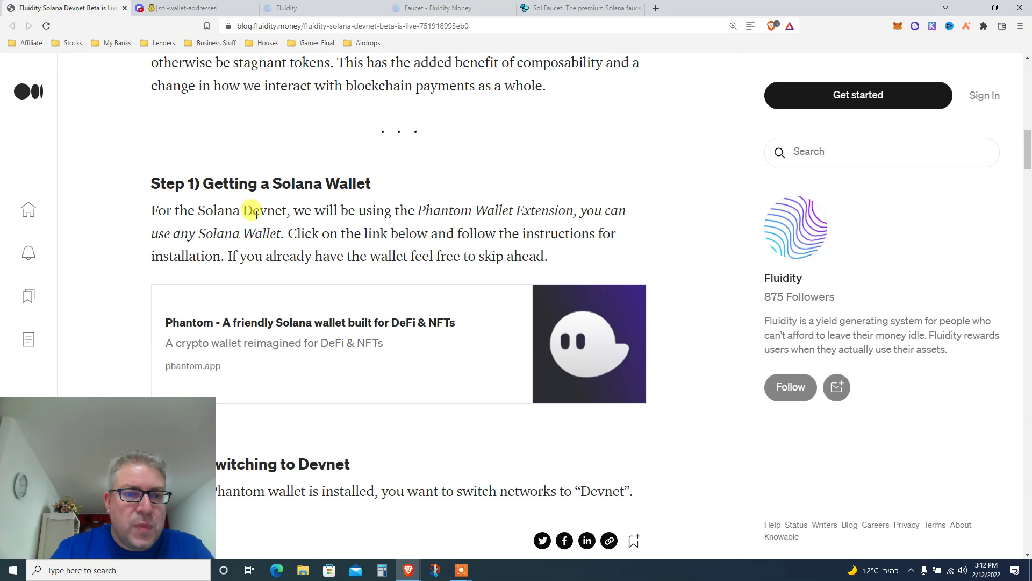
# Read the article's Step 1 on getting a Solana wallet and the start of Step 2 on switching to Devnet.
pyautogui.tripleClick(249, 210)
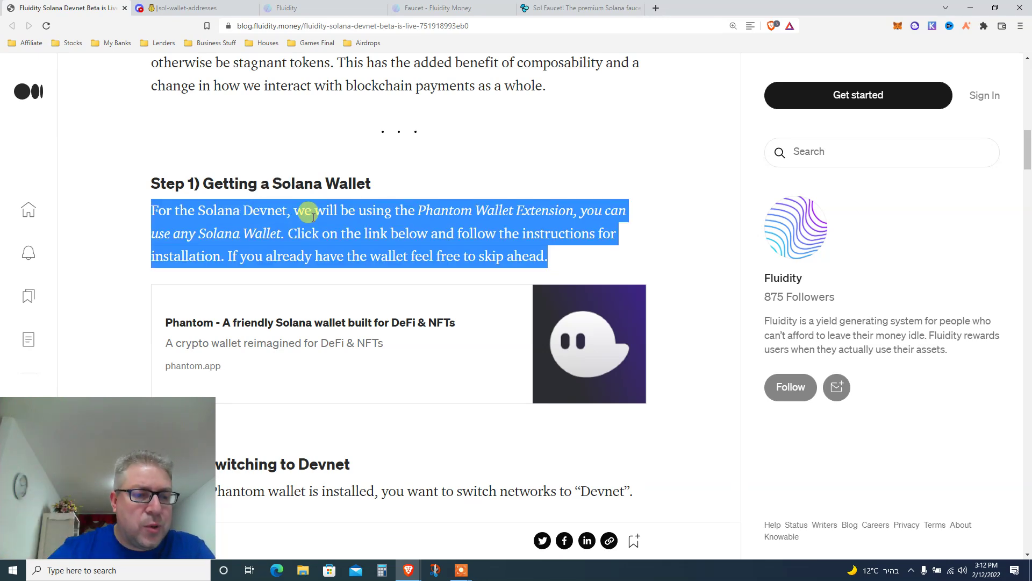
pyautogui.scroll(-3, 313, 217)
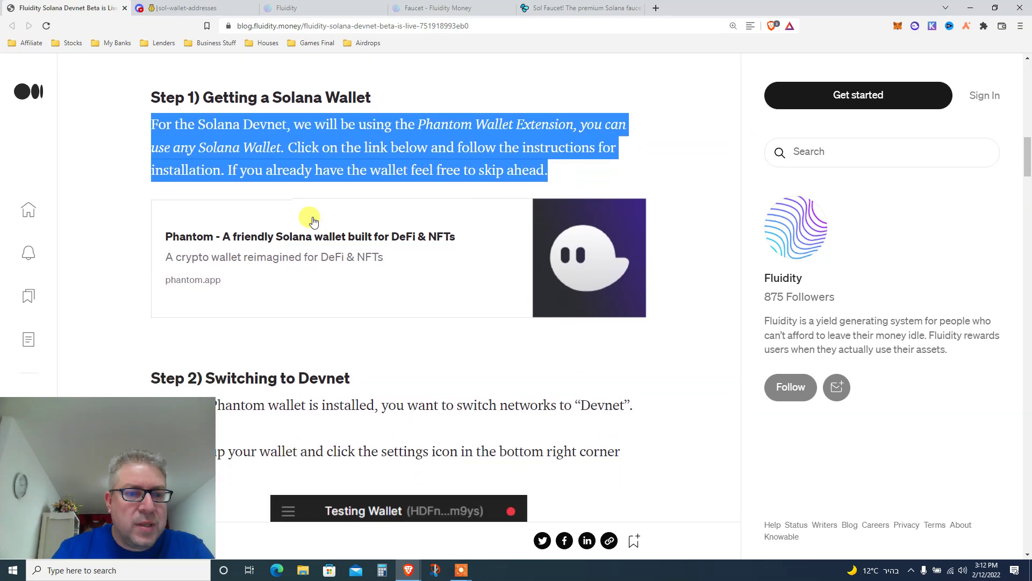
pyautogui.scroll(-1, 311, 219)
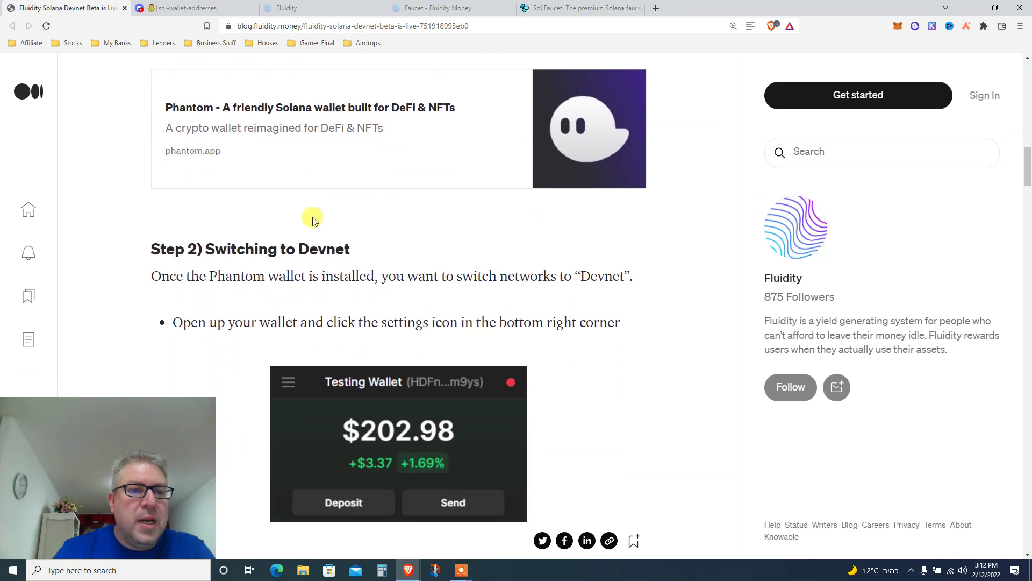
pyautogui.scroll(-1, 269, 279)
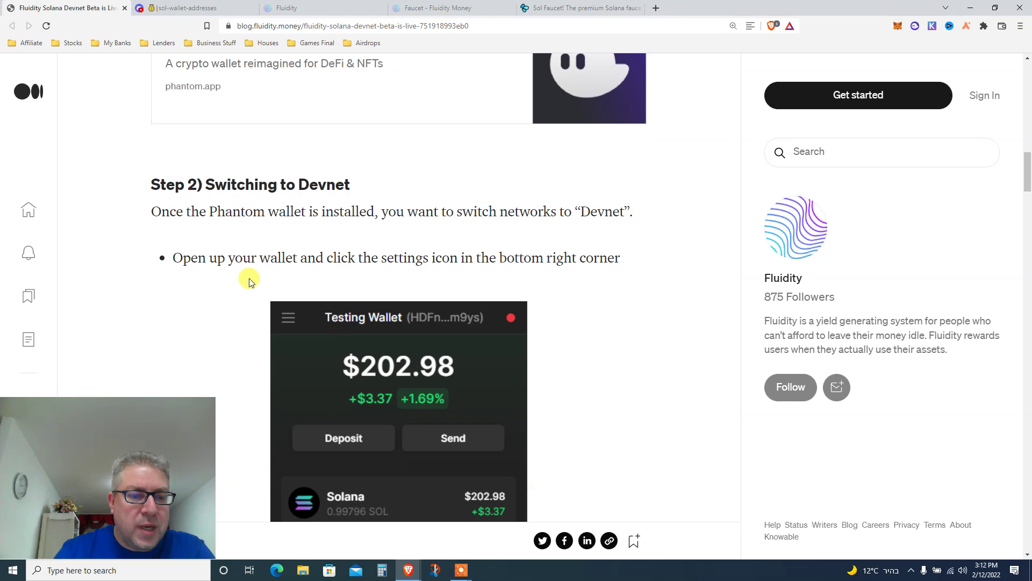
pyautogui.scroll(-2, 249, 279)
pyautogui.scroll(-2, 249, 279)
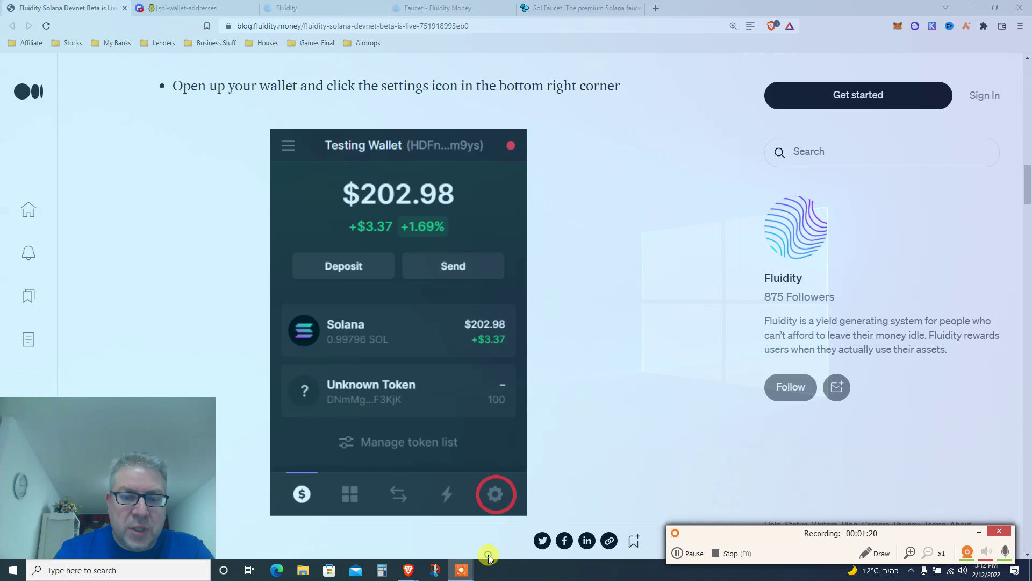
pyautogui.click(488, 554)
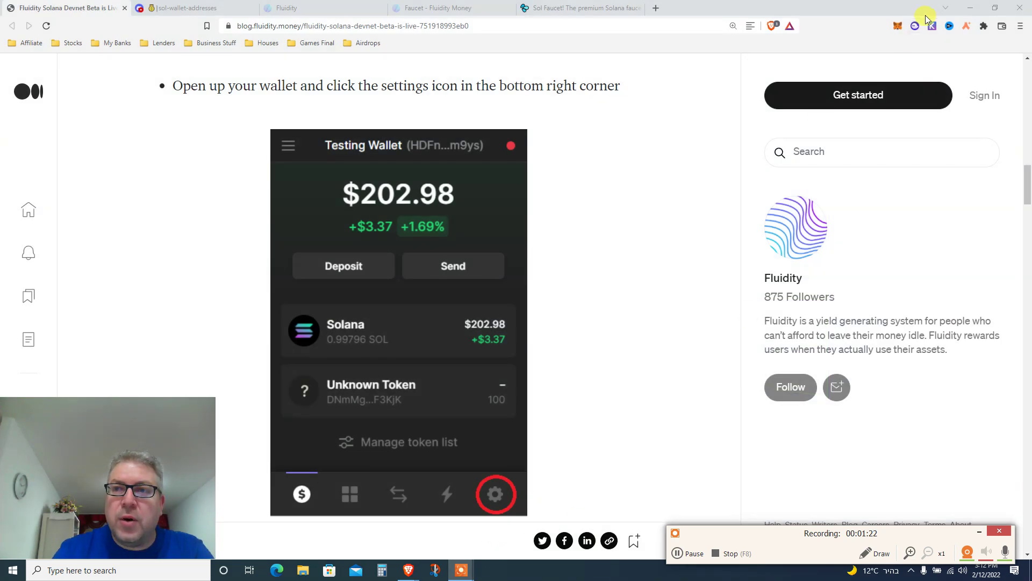
# Open the Phantom wallet's Change Network settings and check that Devnet is the selected network.
pyautogui.click(915, 27)
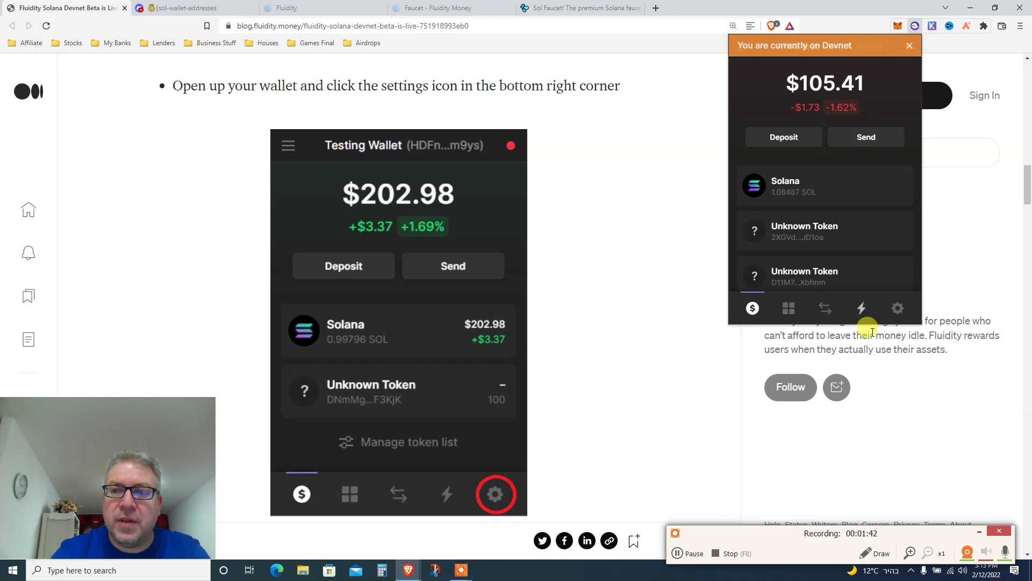
pyautogui.click(865, 311)
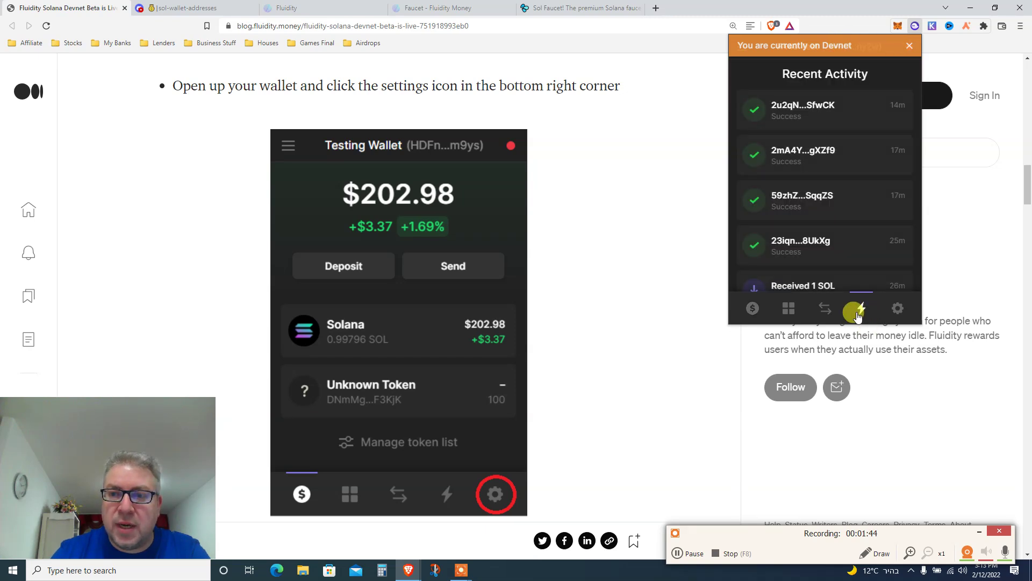
pyautogui.click(895, 312)
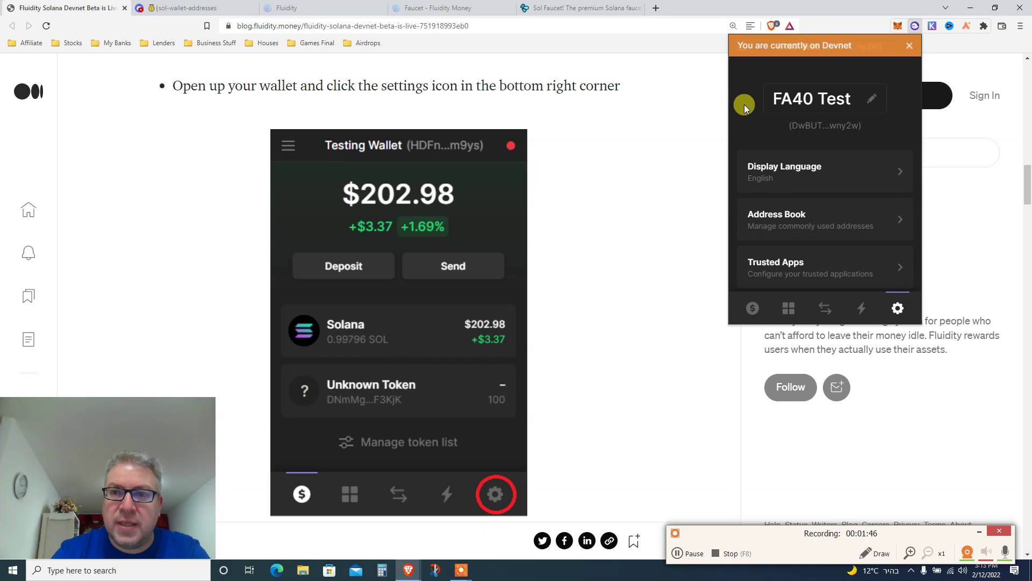
pyautogui.scroll(-4, 745, 107)
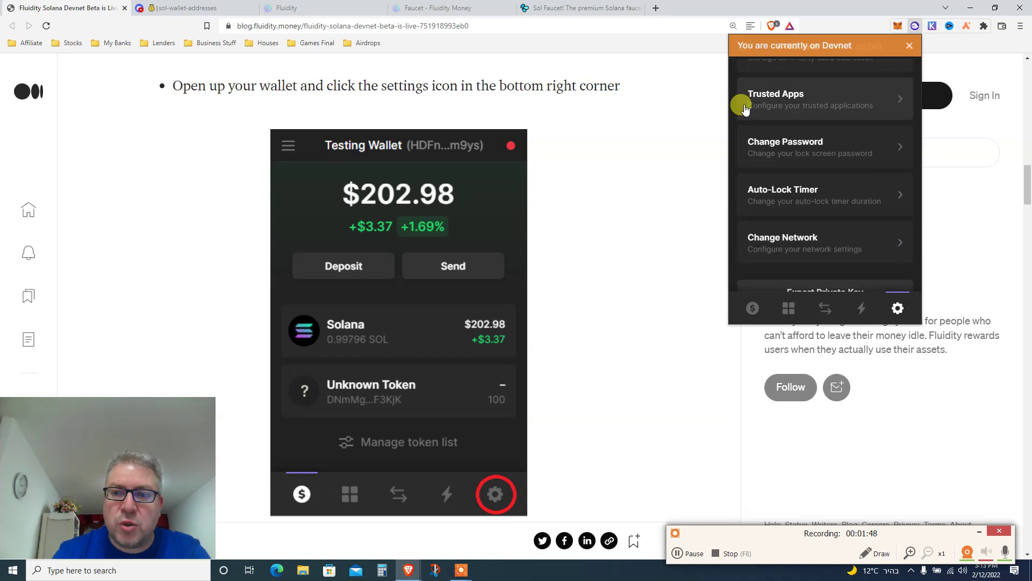
pyautogui.scroll(-3, 744, 104)
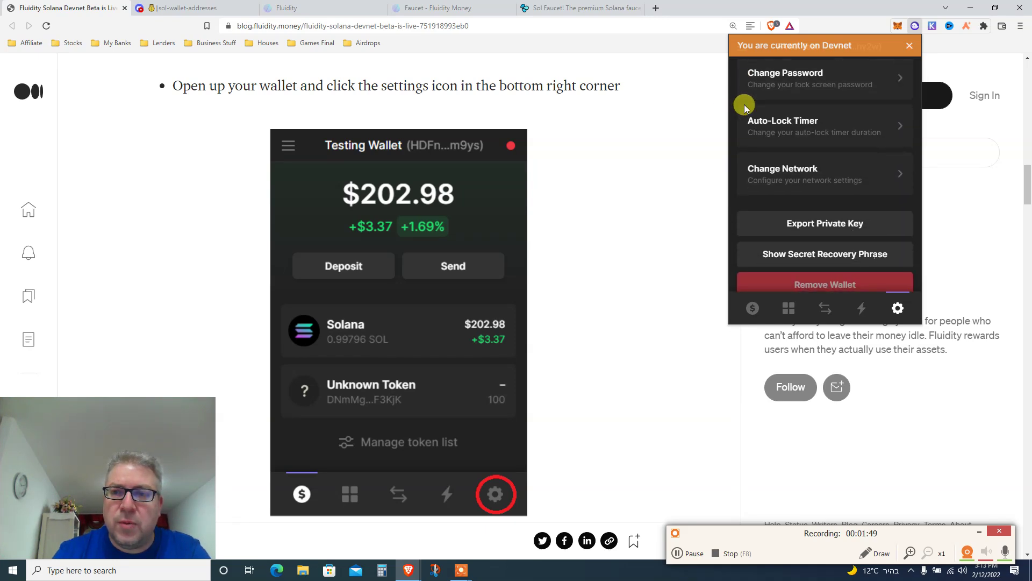
pyautogui.click(771, 155)
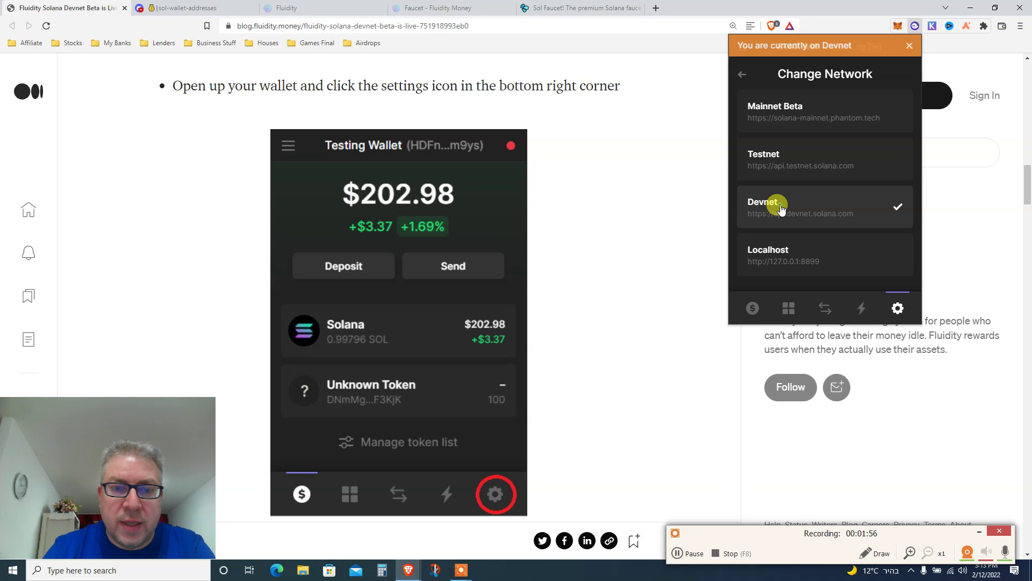
pyautogui.click(650, 215)
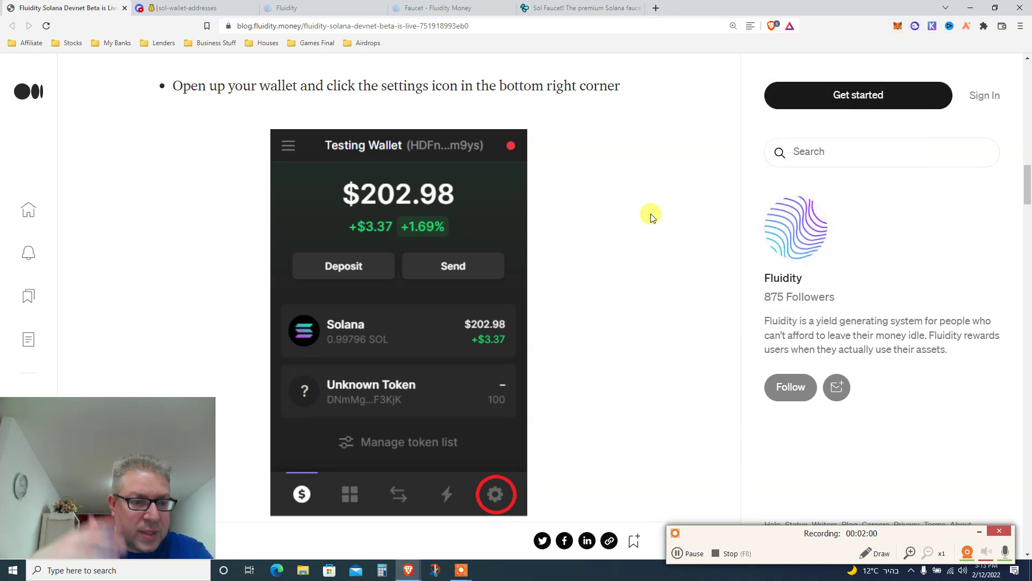
# Read the rest of the article's network-switching instructions and Step 3 on obtaining Devnet SOL from the faucet.
pyautogui.scroll(-2, 651, 215)
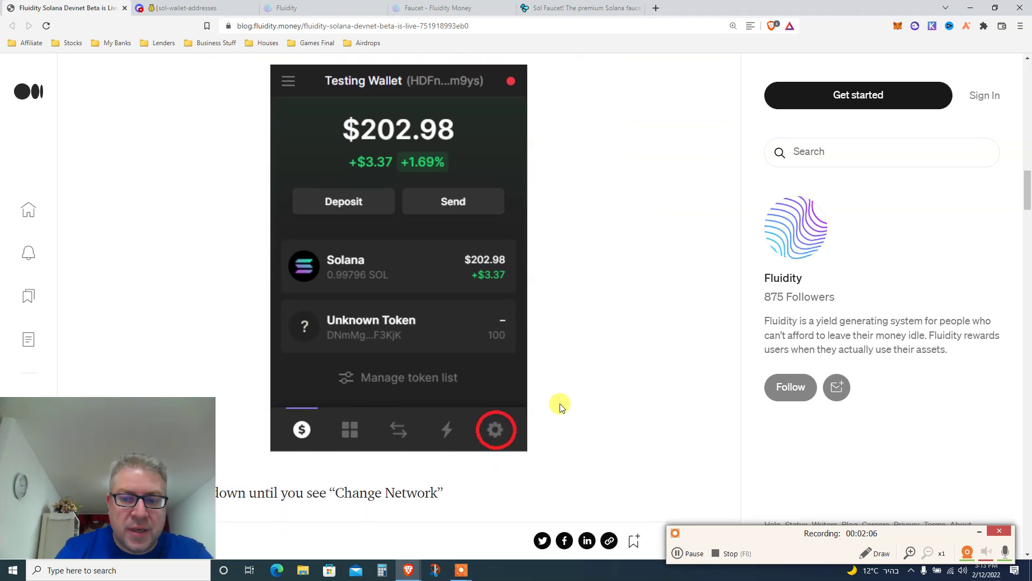
pyautogui.scroll(-1, 559, 406)
pyautogui.scroll(-7, 559, 406)
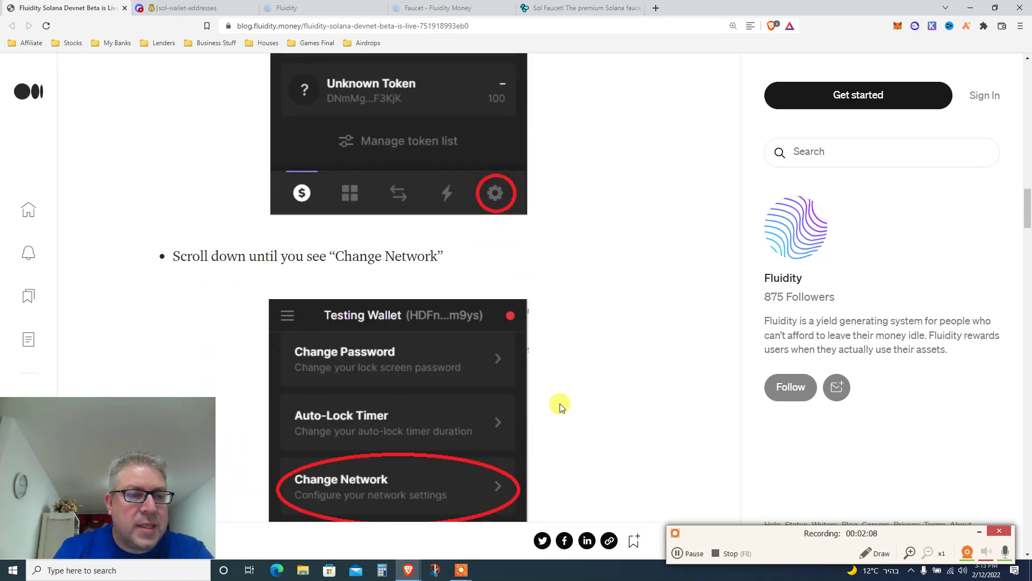
pyautogui.scroll(-7, 559, 406)
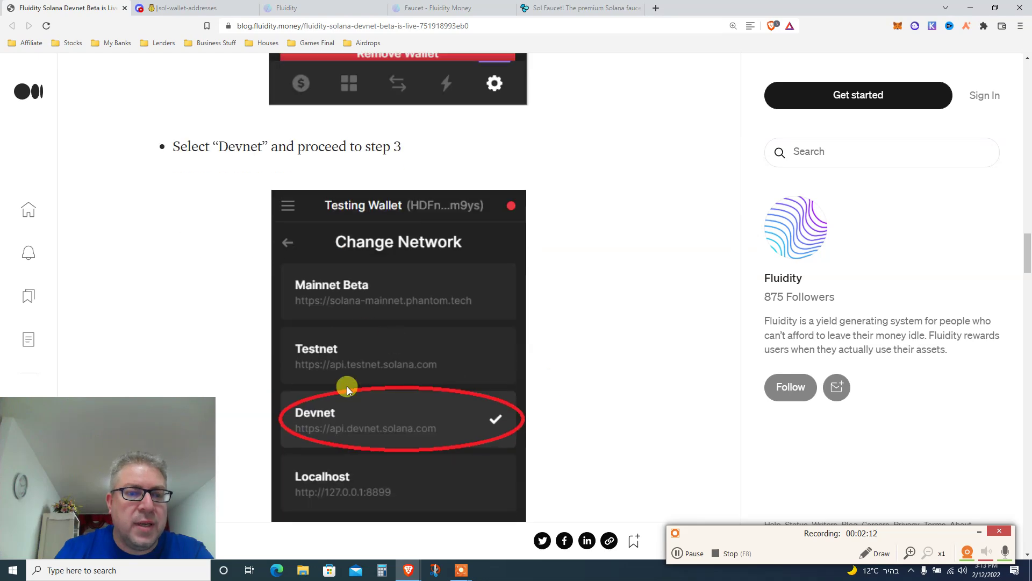
pyautogui.scroll(-8, 749, 279)
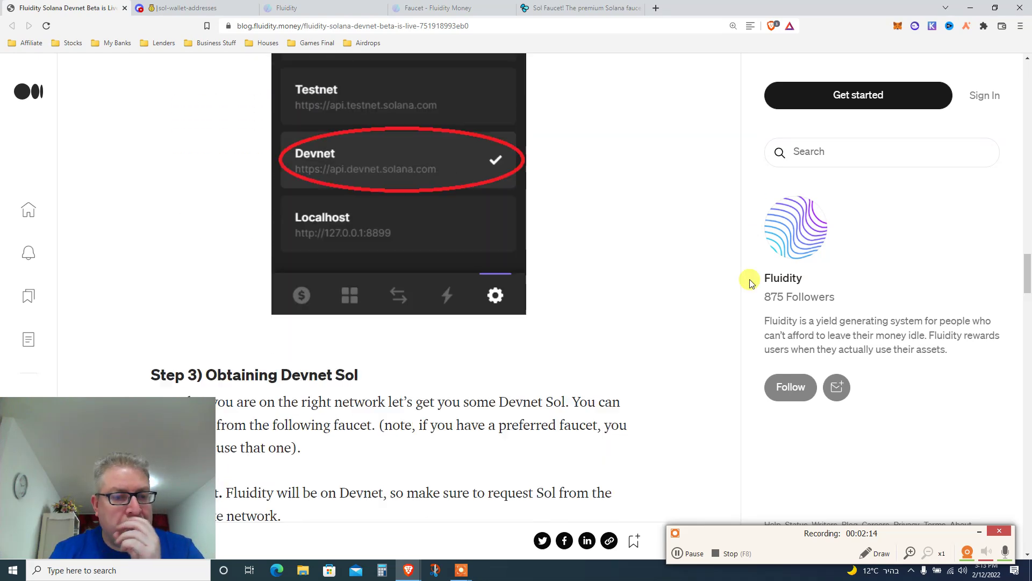
pyautogui.scroll(-1, 750, 283)
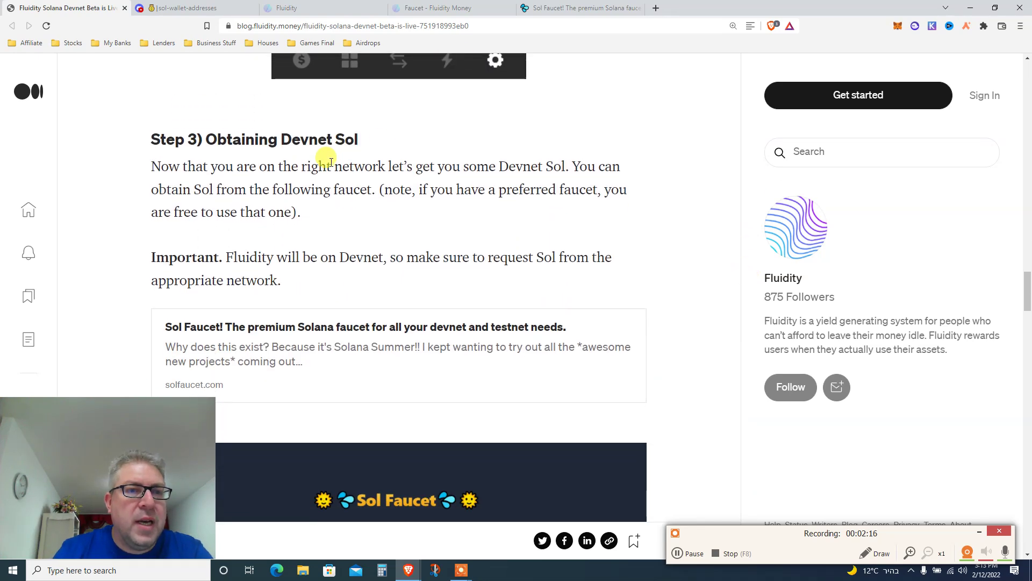
pyautogui.doubleClick(314, 167)
pyautogui.tripleClick(293, 186)
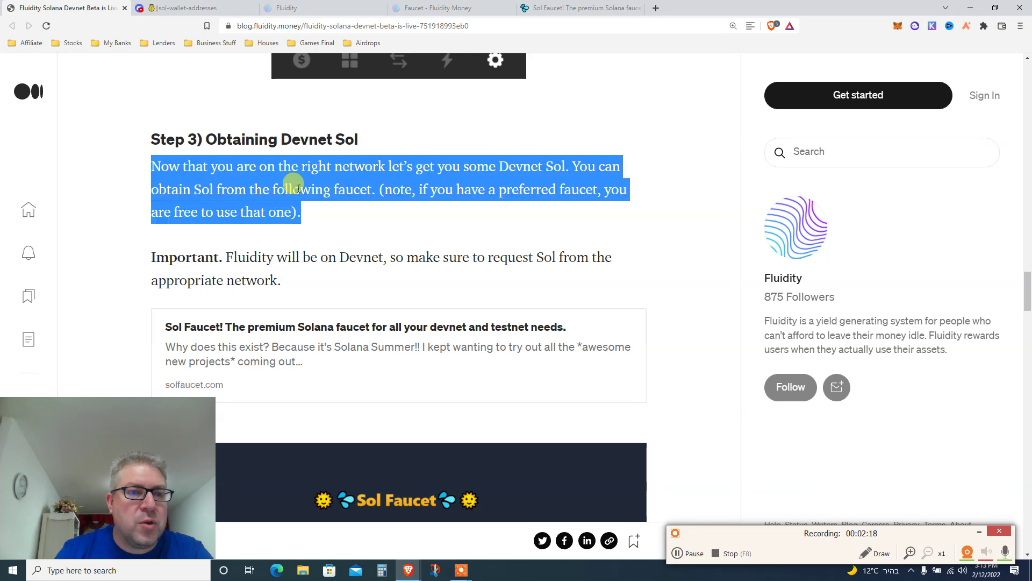
pyautogui.scroll(-1, 297, 188)
pyautogui.scroll(-4, 298, 188)
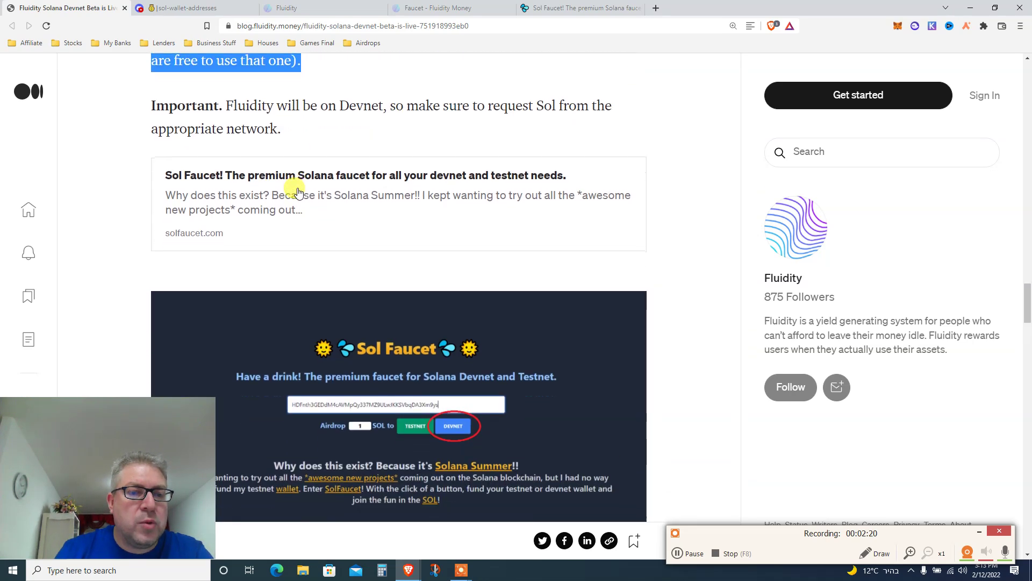
pyautogui.scroll(-1, 299, 192)
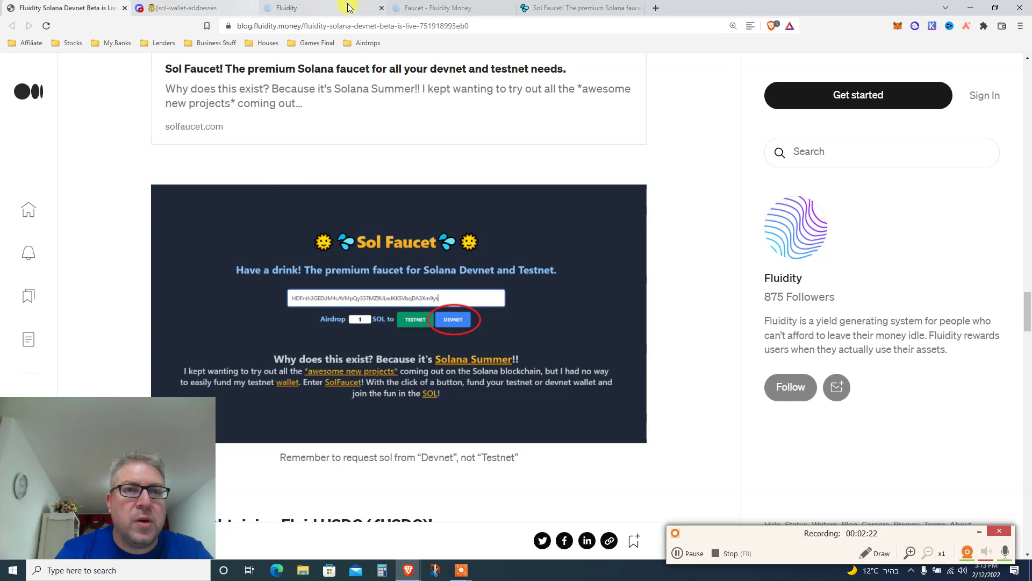
# Switch to the Sol Faucet site and copy the wallet address from the Phantom wallet.
pyautogui.click(543, 7)
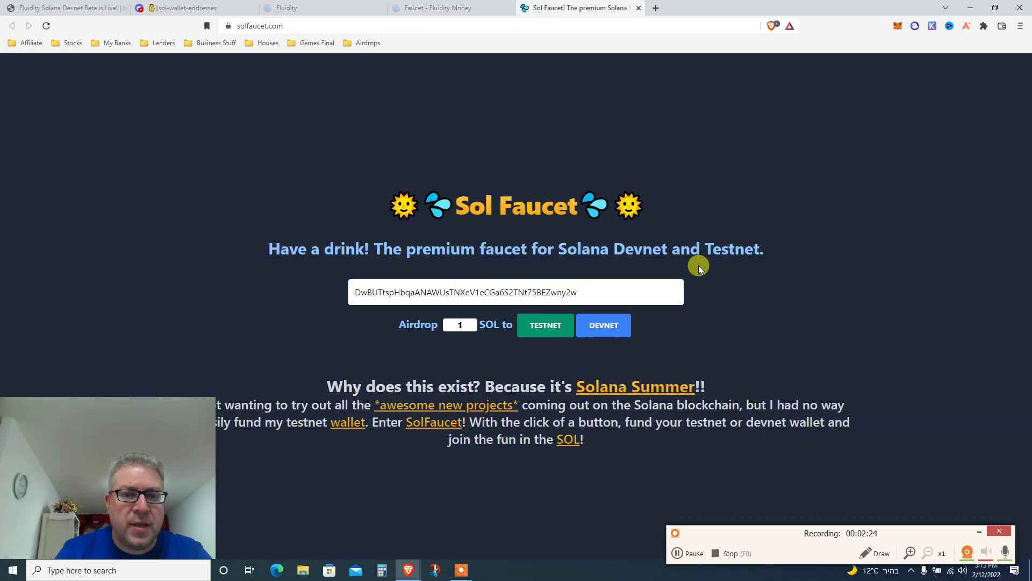
pyautogui.click(914, 27)
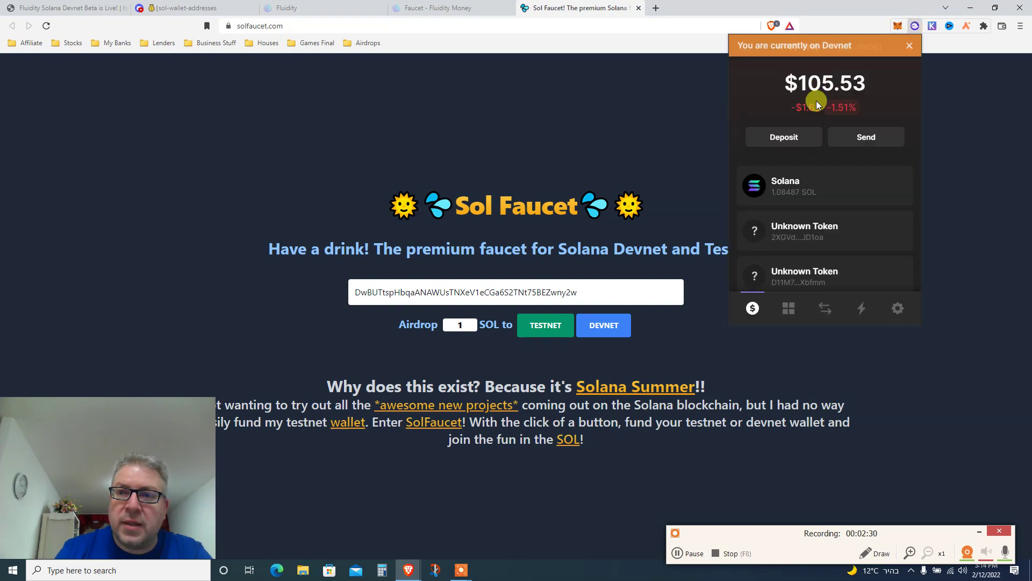
pyautogui.click(908, 49)
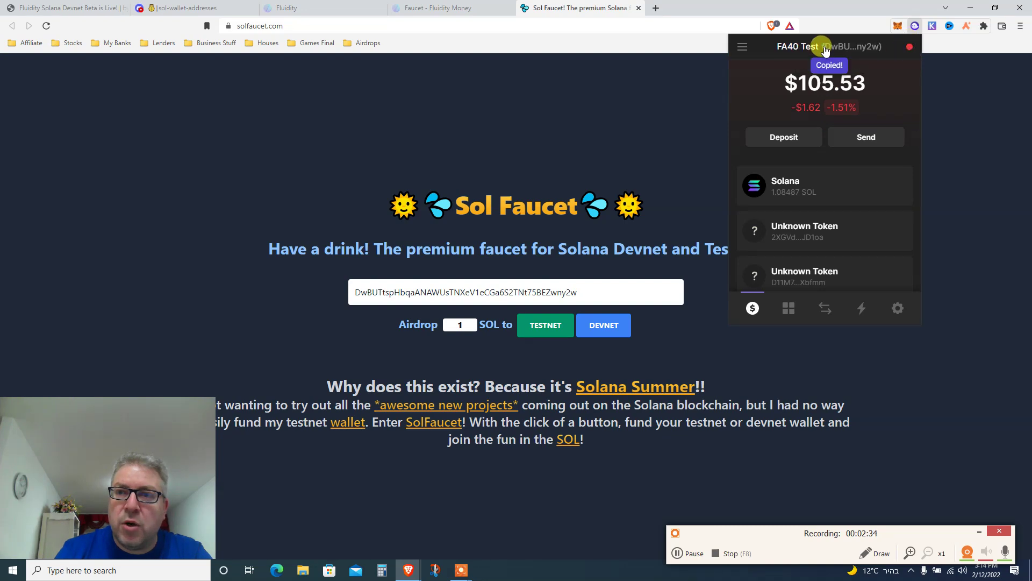
# Enter the wallet address in the faucet's address field and request an airdrop of 1 SOL on Devnet.
pyautogui.click(555, 295)
pyautogui.doubleClick(562, 294)
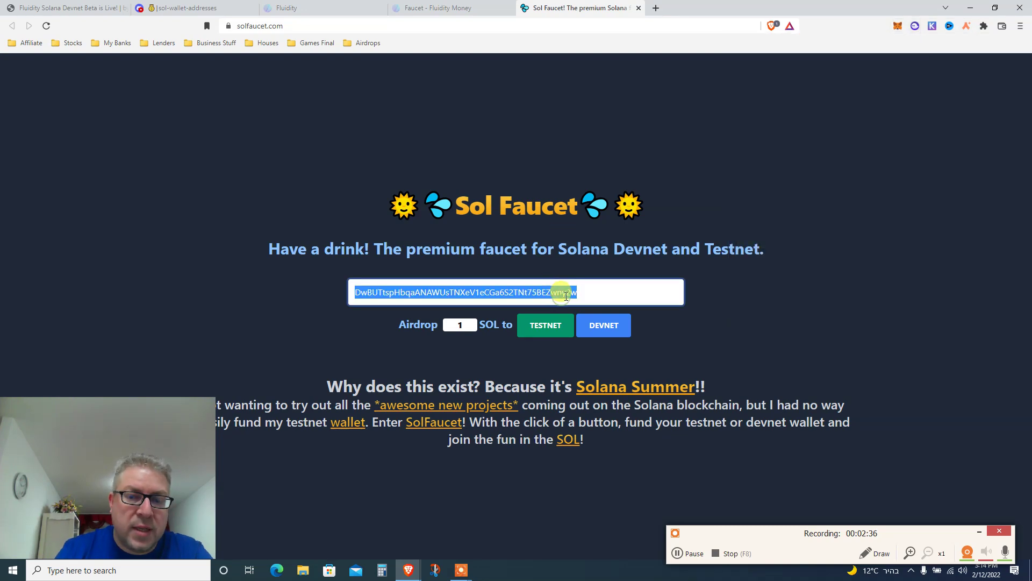
pyautogui.click(595, 293)
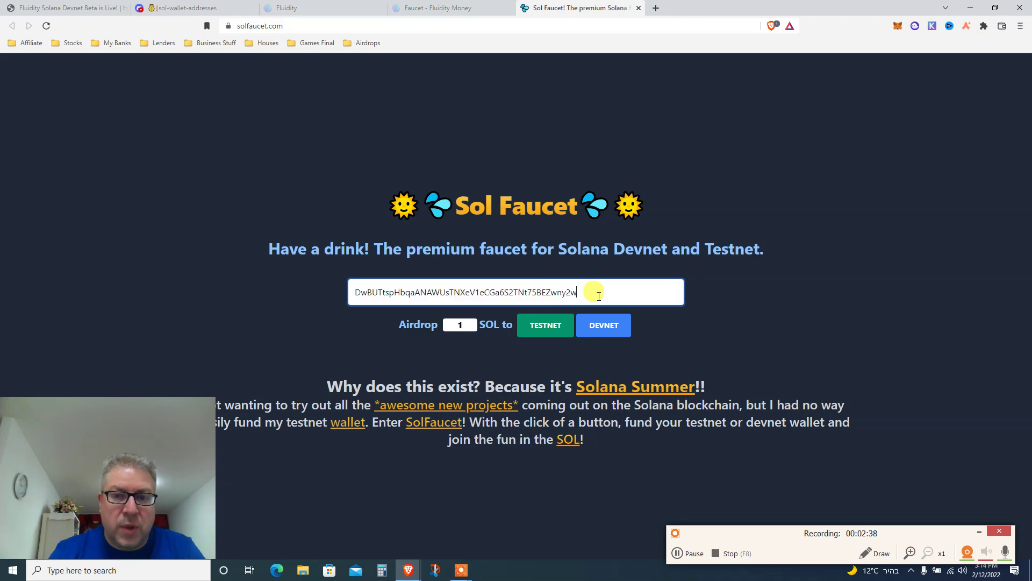
pyautogui.click(613, 333)
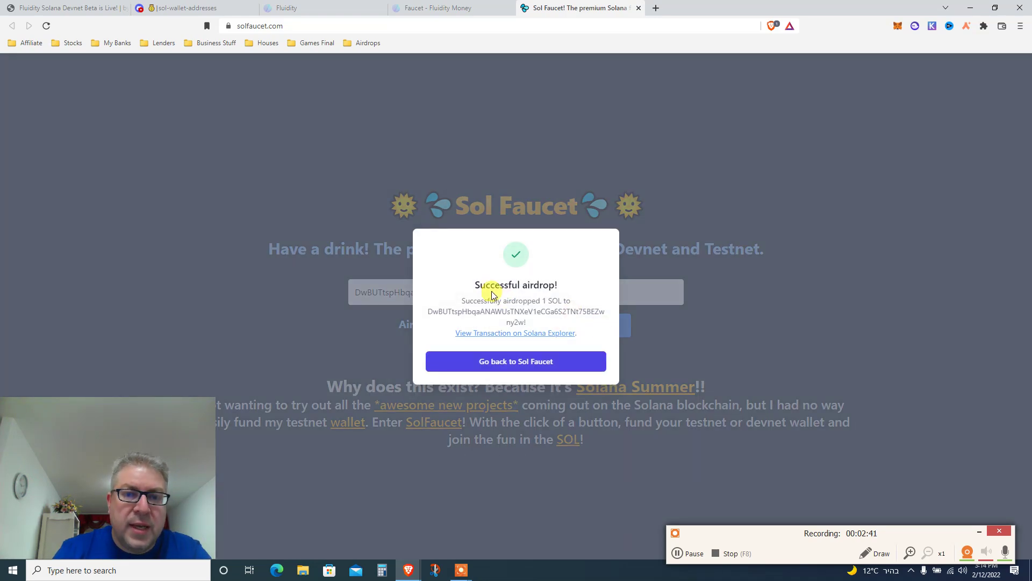
# Dismiss the airdrop confirmation and check the Solana balance in the Phantom wallet.
pyautogui.tripleClick(491, 296)
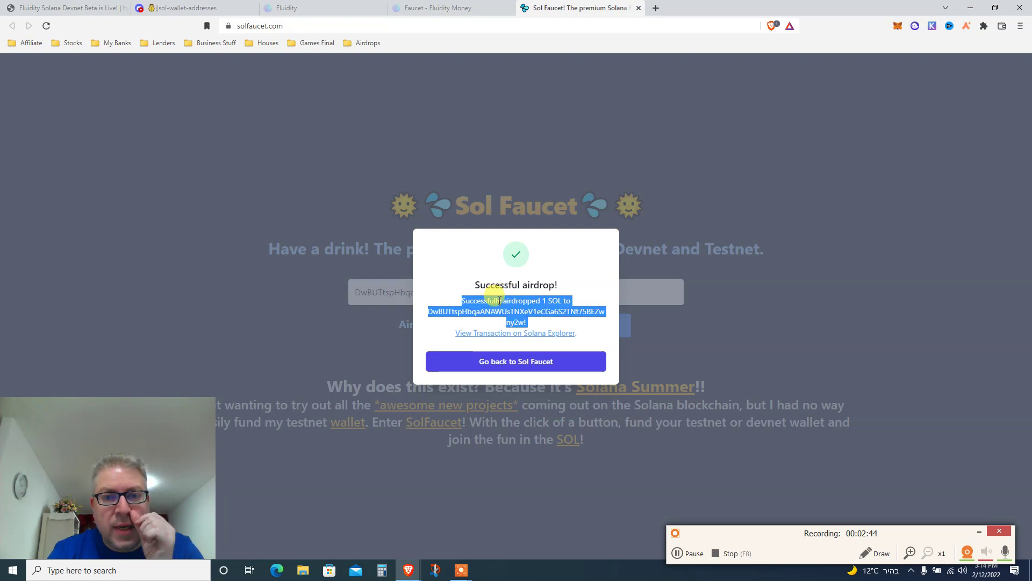
pyautogui.click(838, 277)
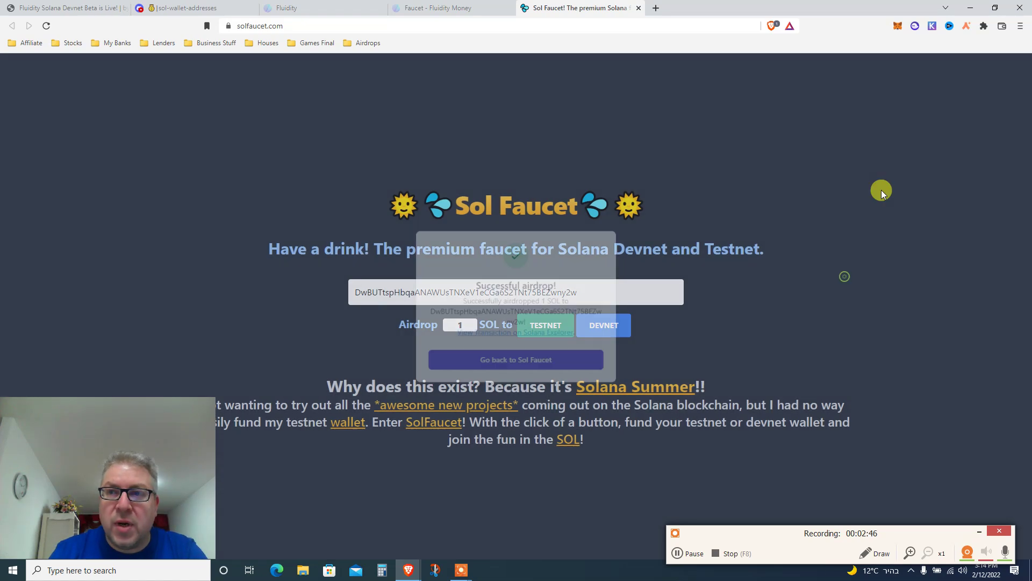
pyautogui.click(914, 26)
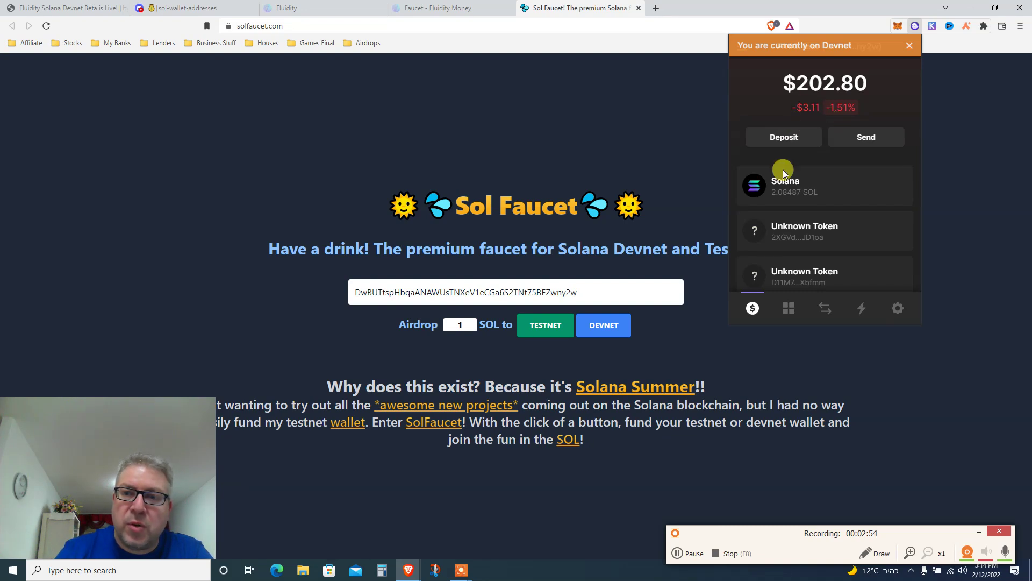
pyautogui.click(209, 297)
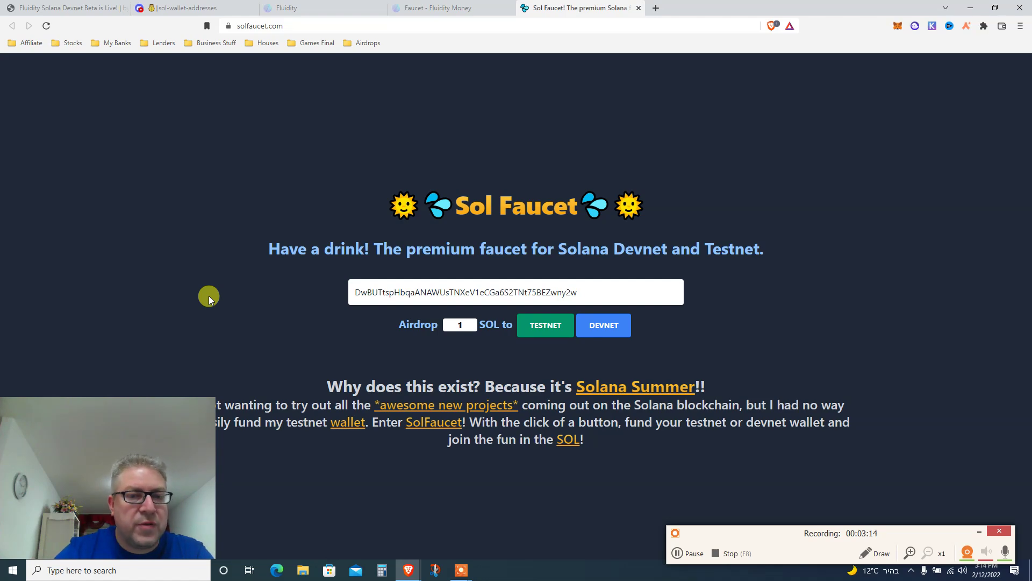
# Return to the Fluidity blog article and read Step 4's requirements for obtaining Fluid USDC: Twitter sign-in, faucet link and network setting.
pyautogui.click(415, 5)
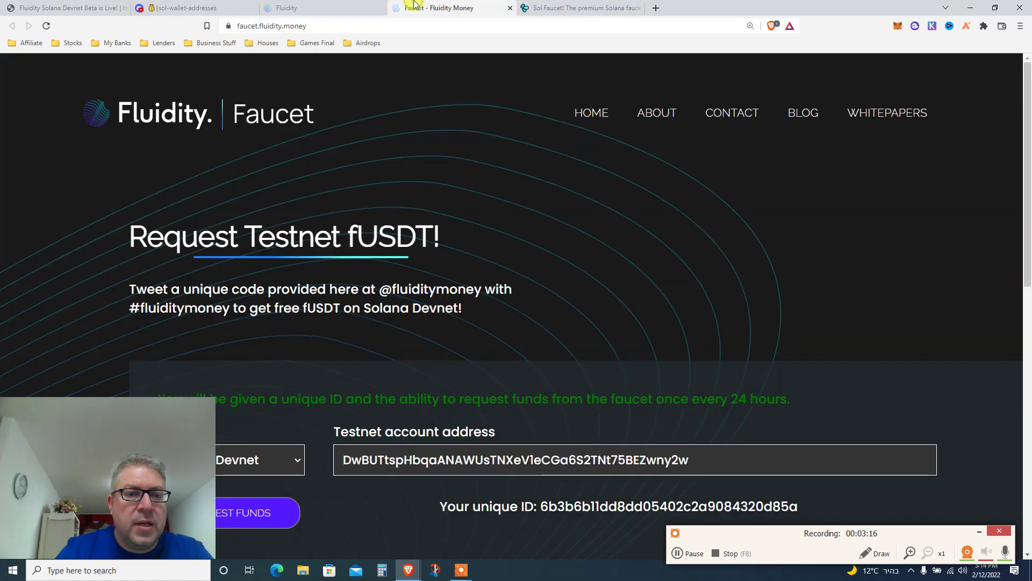
pyautogui.click(339, 8)
pyautogui.click(228, 7)
pyautogui.click(81, 7)
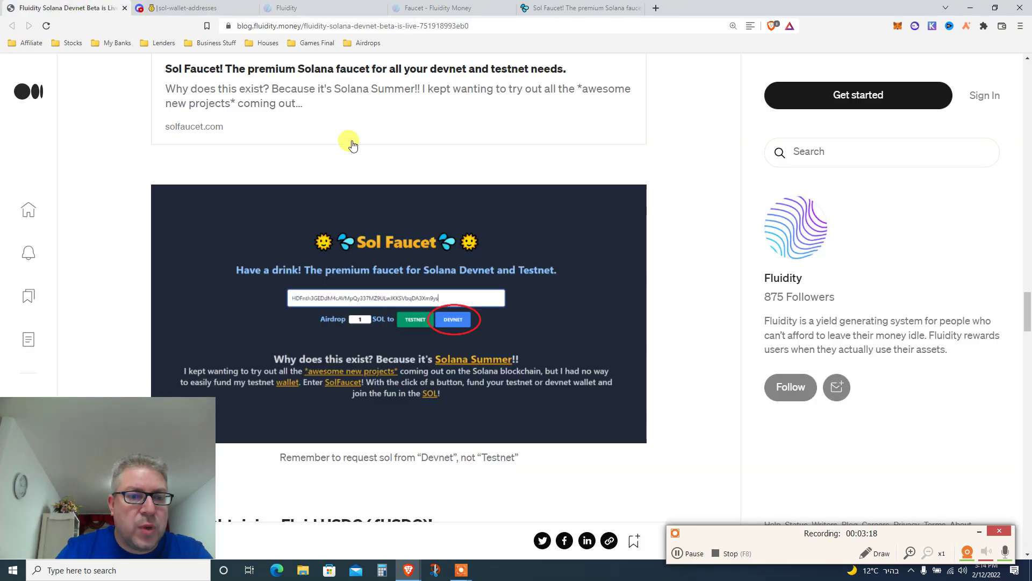
pyautogui.scroll(-6, 456, 149)
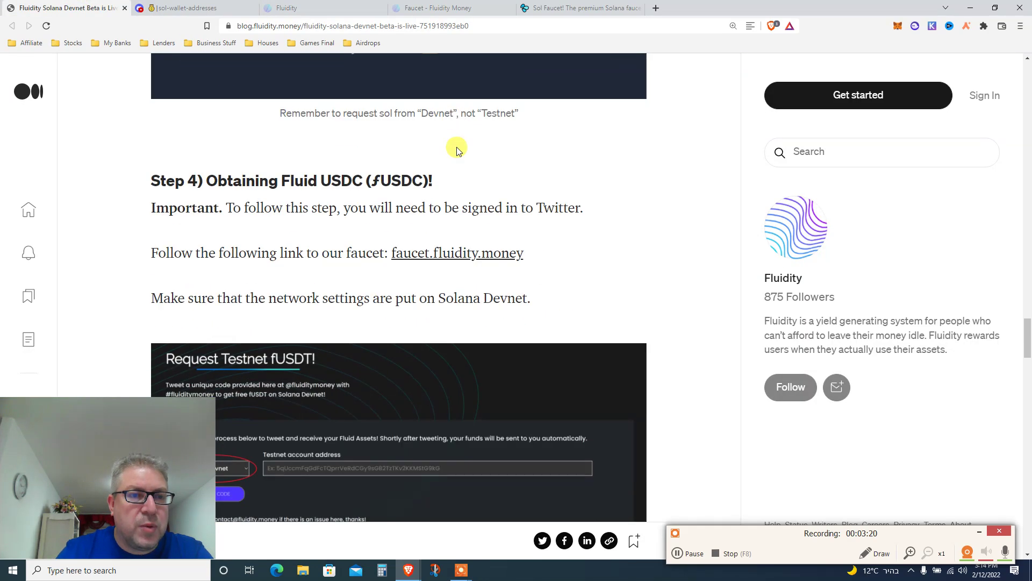
pyautogui.tripleClick(385, 181)
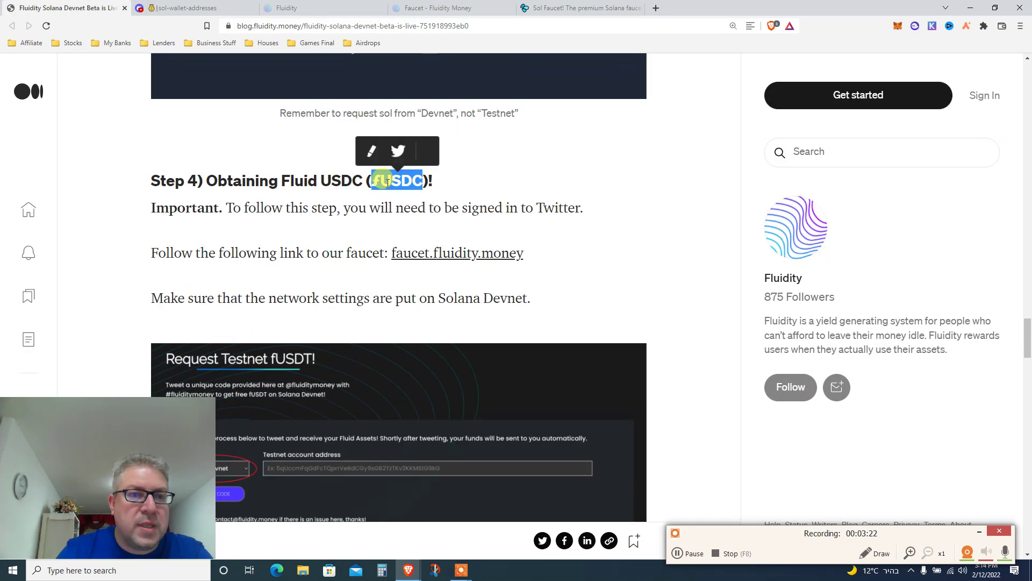
pyautogui.click(320, 183)
pyautogui.doubleClick(328, 180)
pyautogui.doubleClick(263, 208)
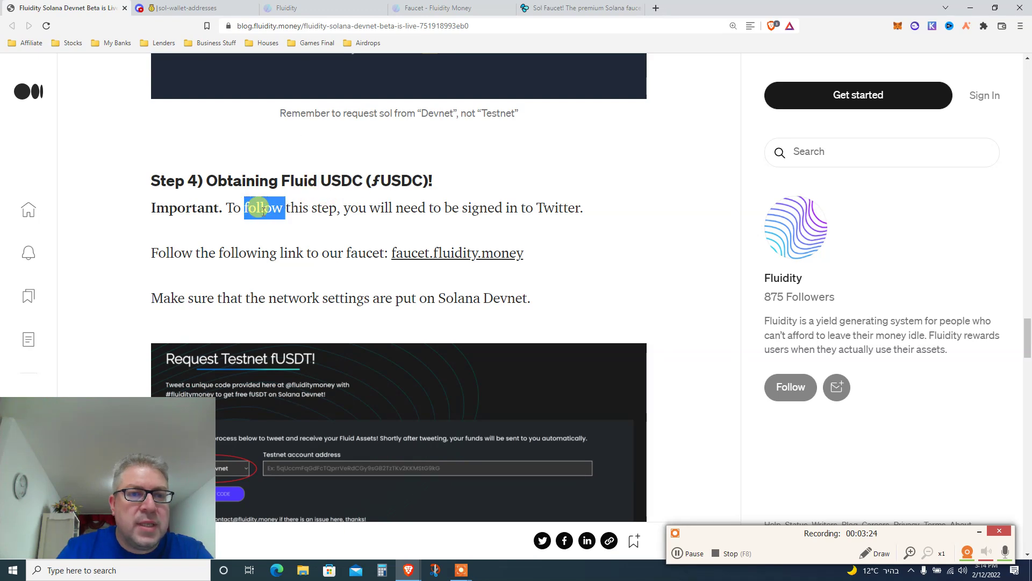
pyautogui.scroll(-1, 263, 209)
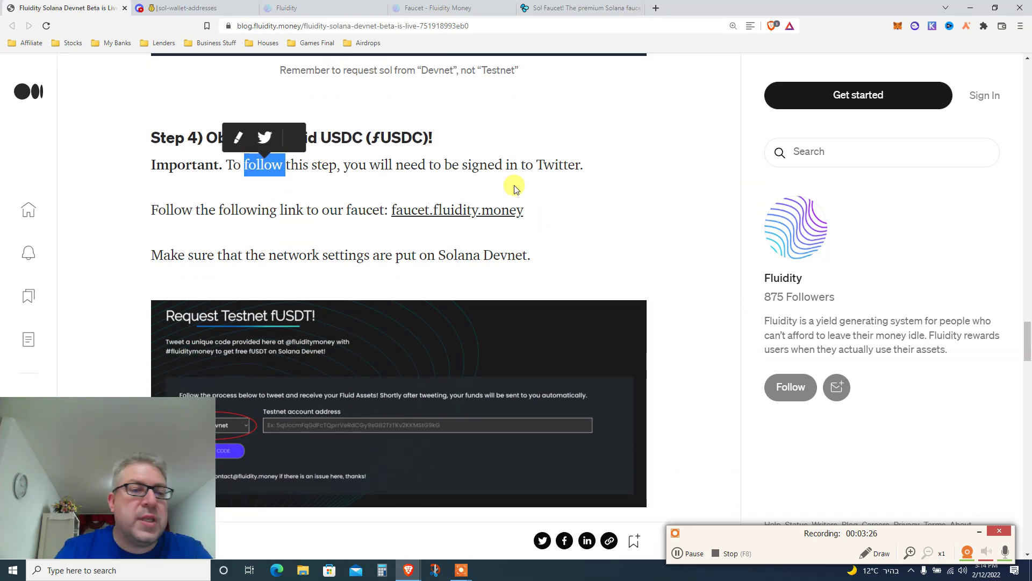
pyautogui.doubleClick(292, 210)
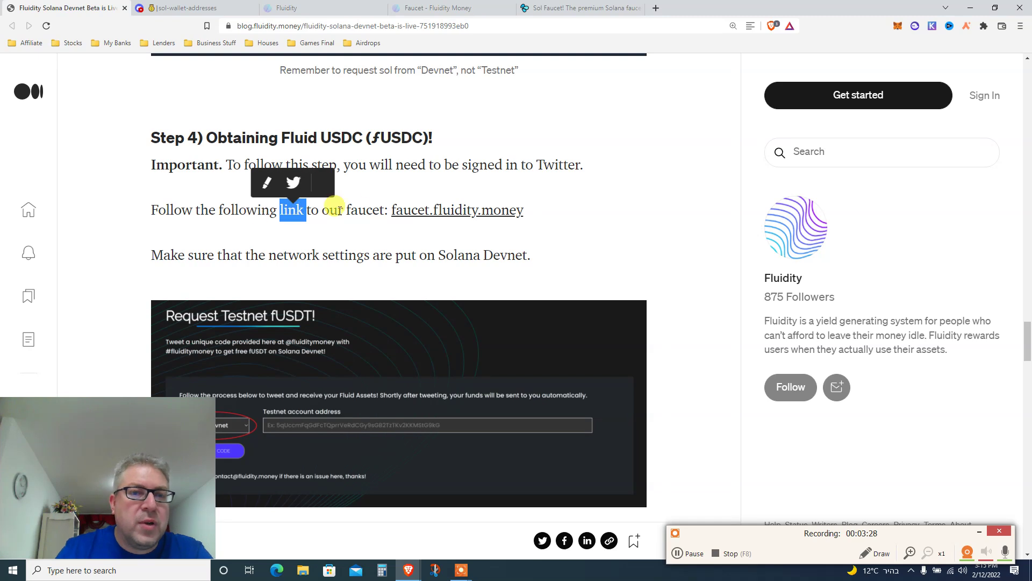
pyautogui.tripleClick(199, 254)
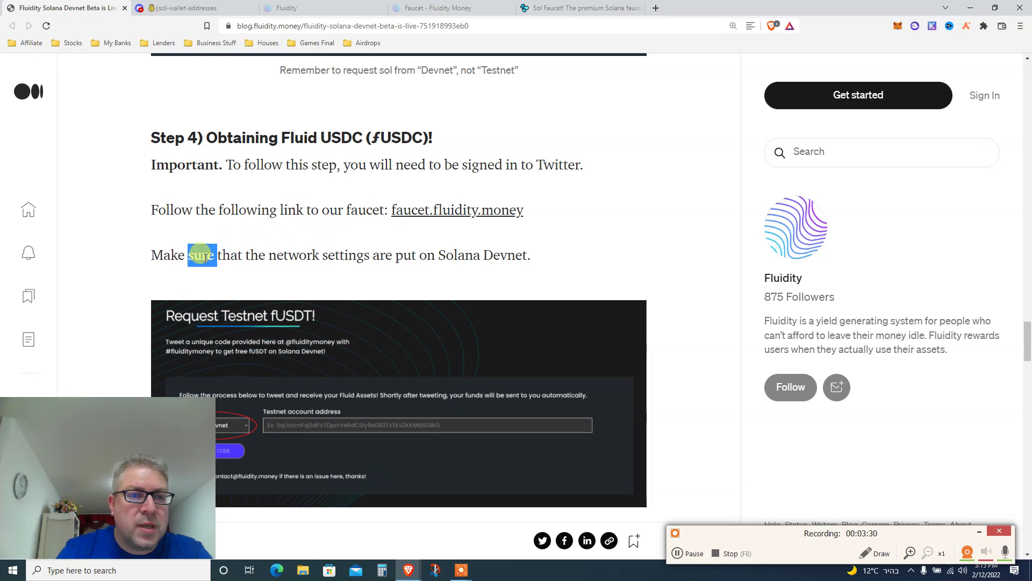
# Read the rest of Step 4 on entering the wallet address, requesting a code and sending the drafted tweet.
pyautogui.scroll(-2, 201, 257)
pyautogui.scroll(-4, 204, 258)
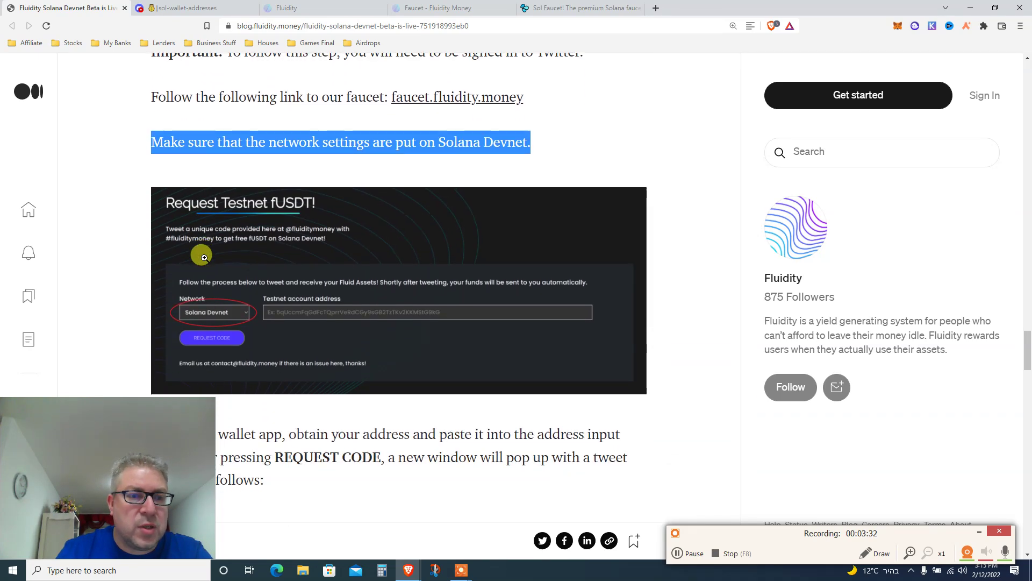
pyautogui.scroll(-1, 204, 262)
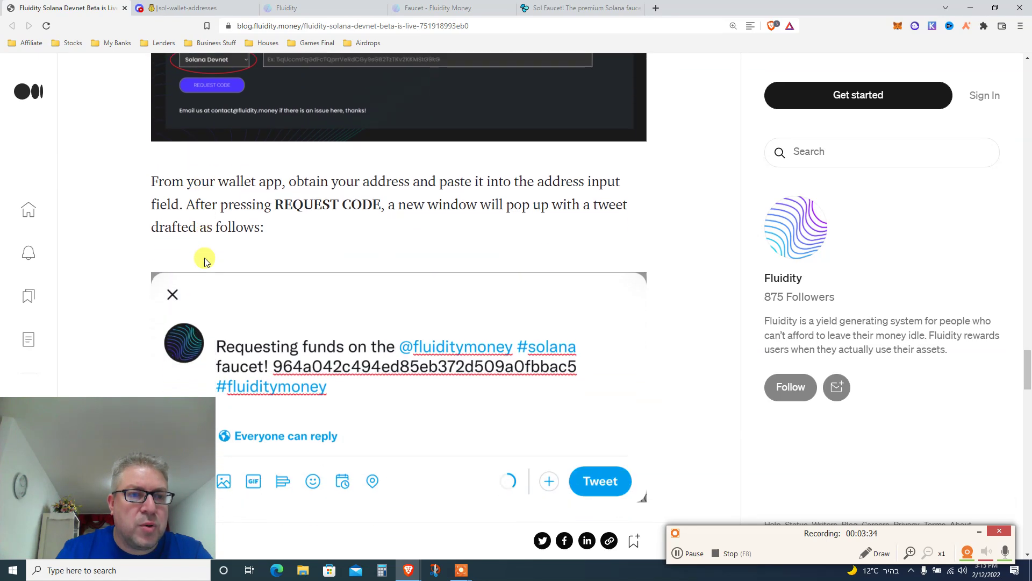
pyautogui.doubleClick(297, 204)
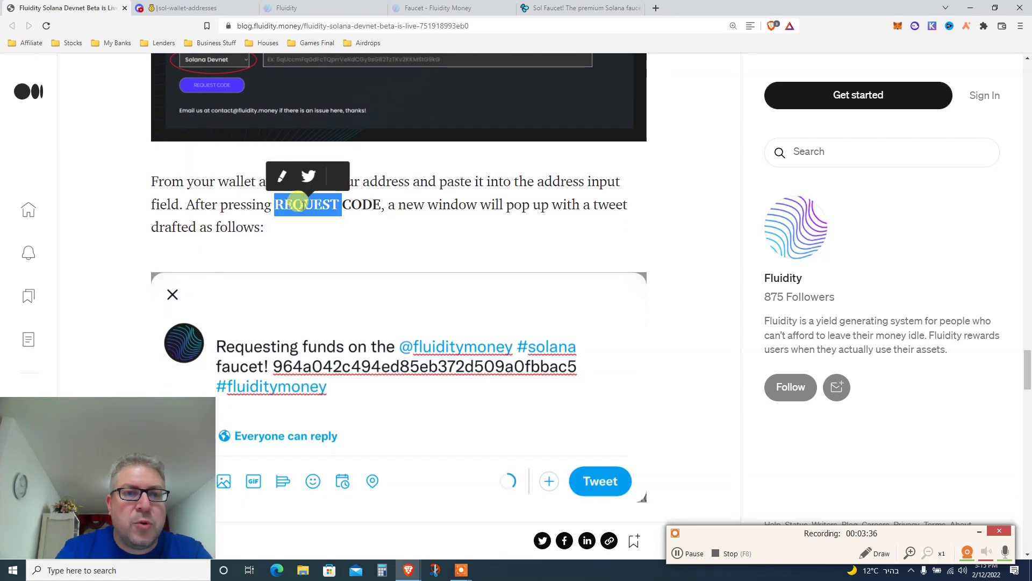
pyautogui.click(408, 205)
pyautogui.scroll(-6, 408, 205)
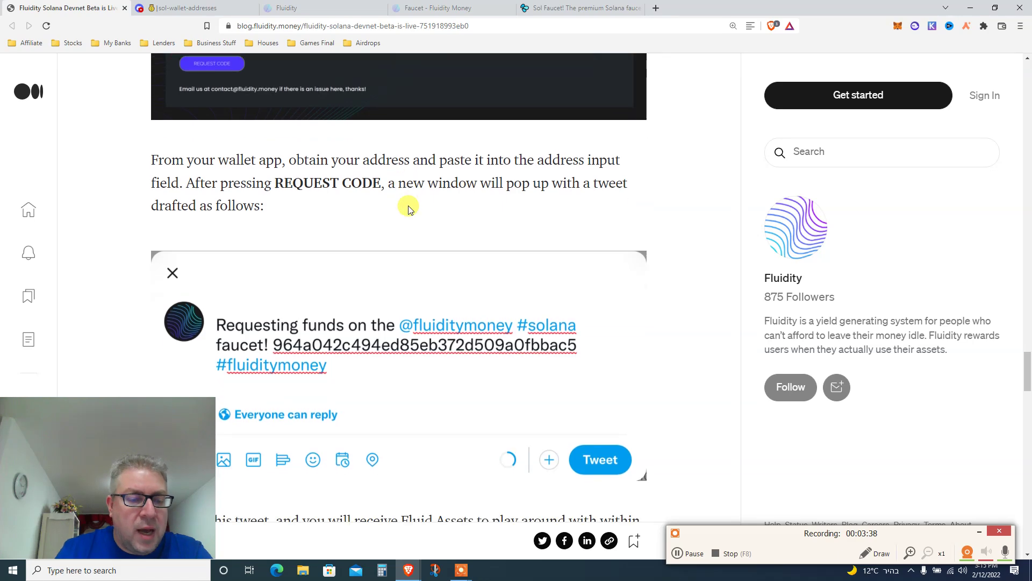
pyautogui.tripleClick(273, 218)
pyautogui.click(398, 237)
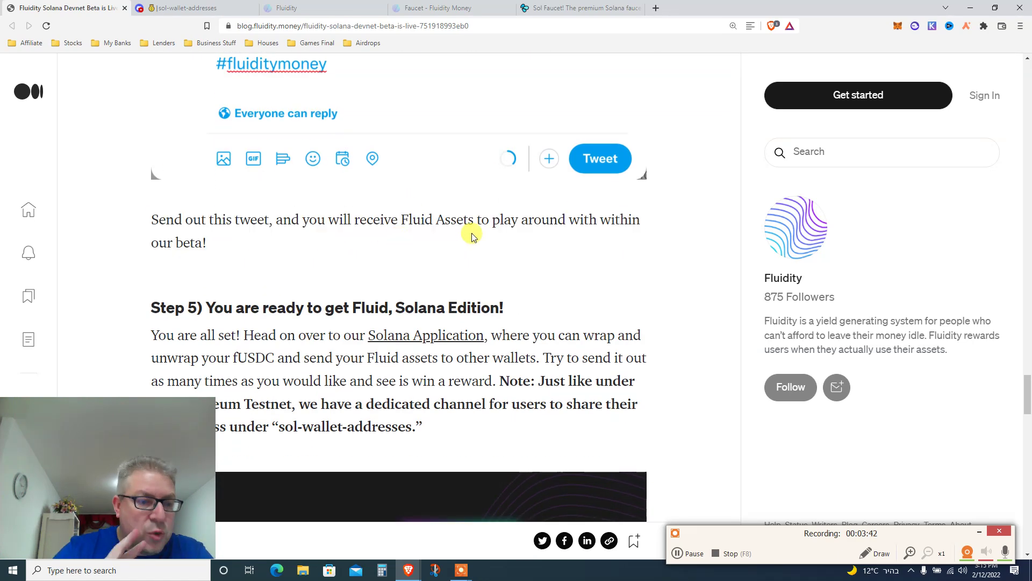
# Switch to the Fluidity Faucet page and choose Solana Devnet as the network for the funds request.
pyautogui.click(428, 8)
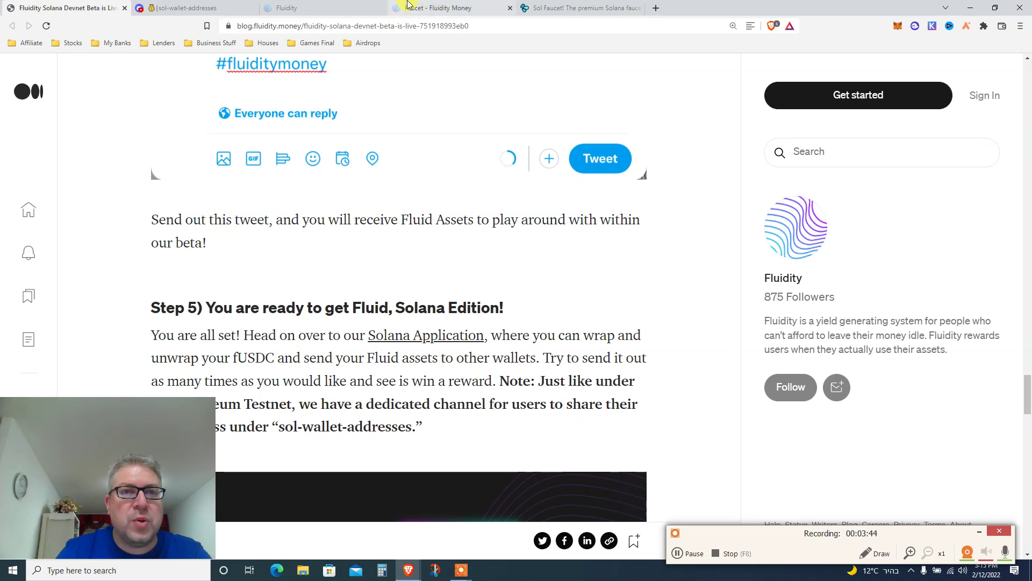
pyautogui.scroll(-1, 506, 212)
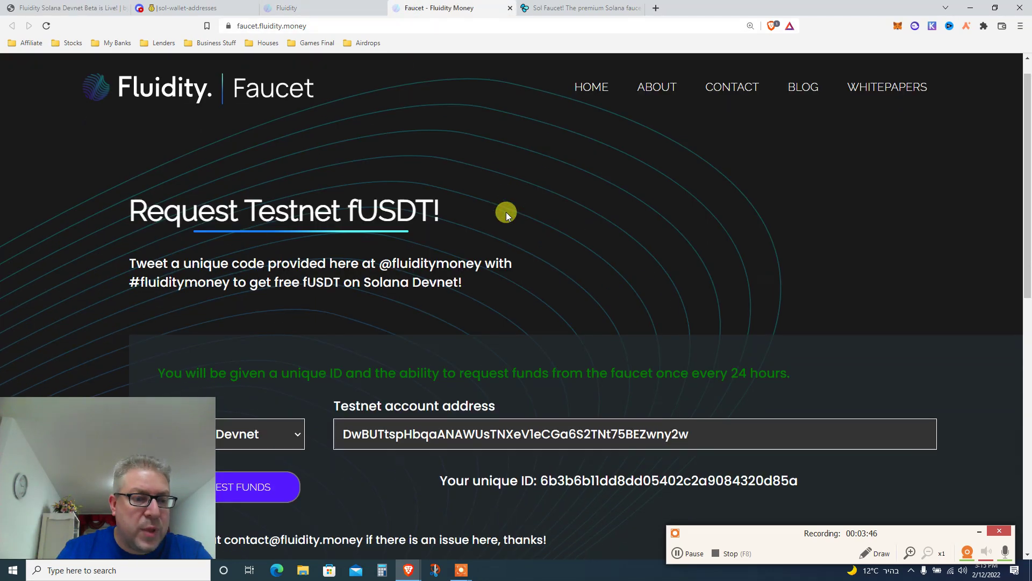
pyautogui.scroll(-2, 506, 212)
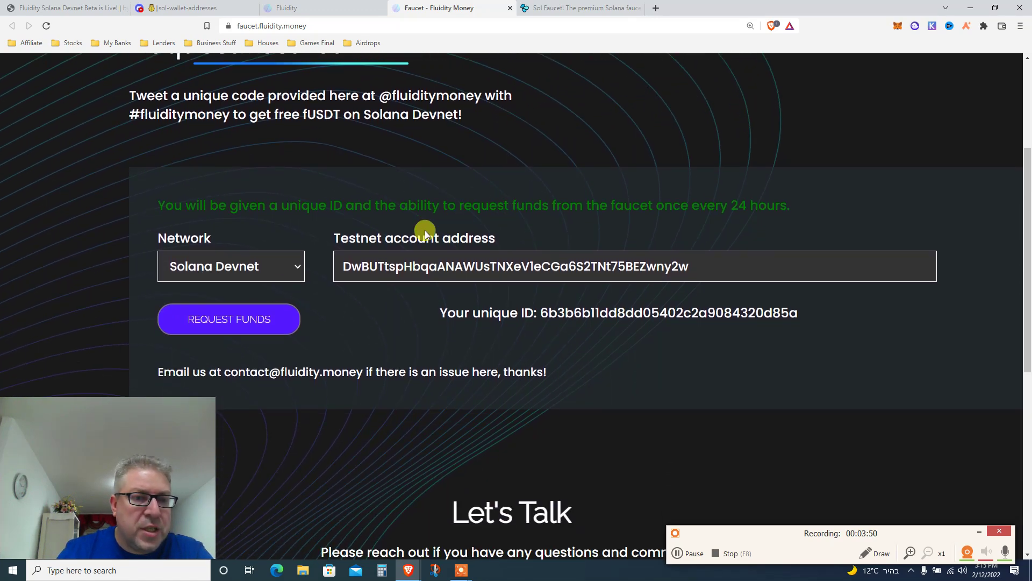
pyautogui.click(244, 273)
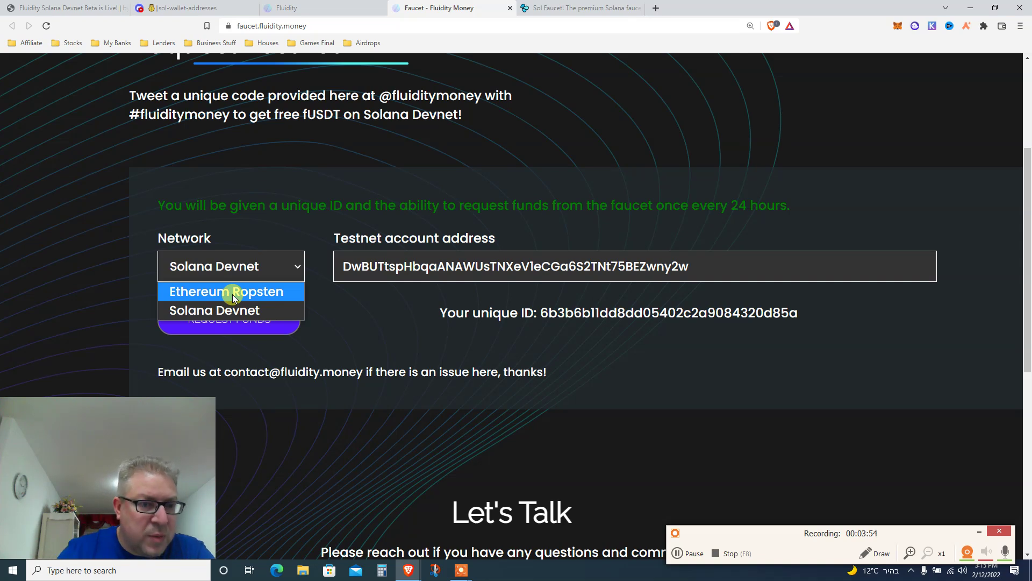
pyautogui.click(228, 307)
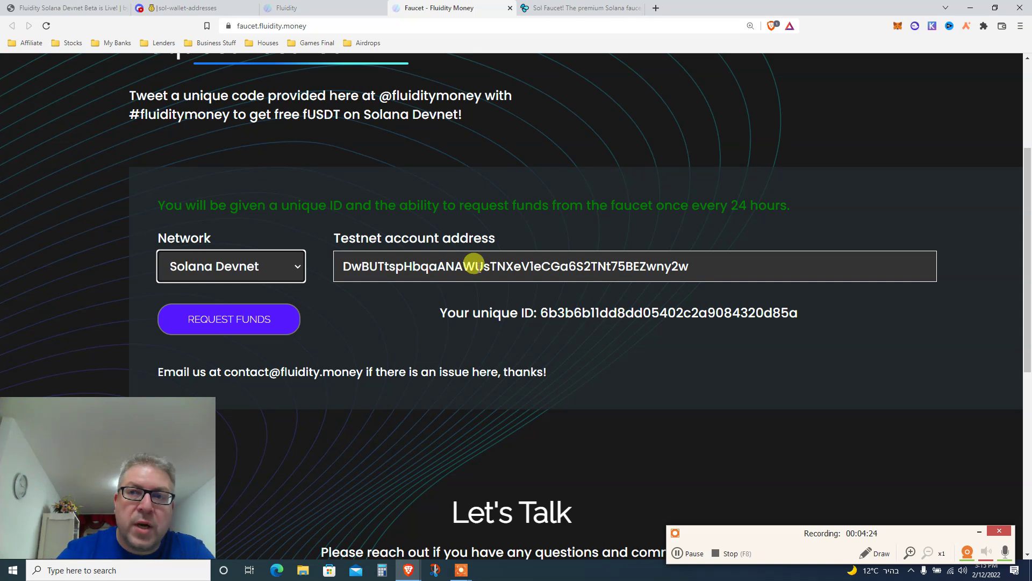
# Look through the Devnet token list in the Phantom wallet and close the wallet again.
pyautogui.click(914, 26)
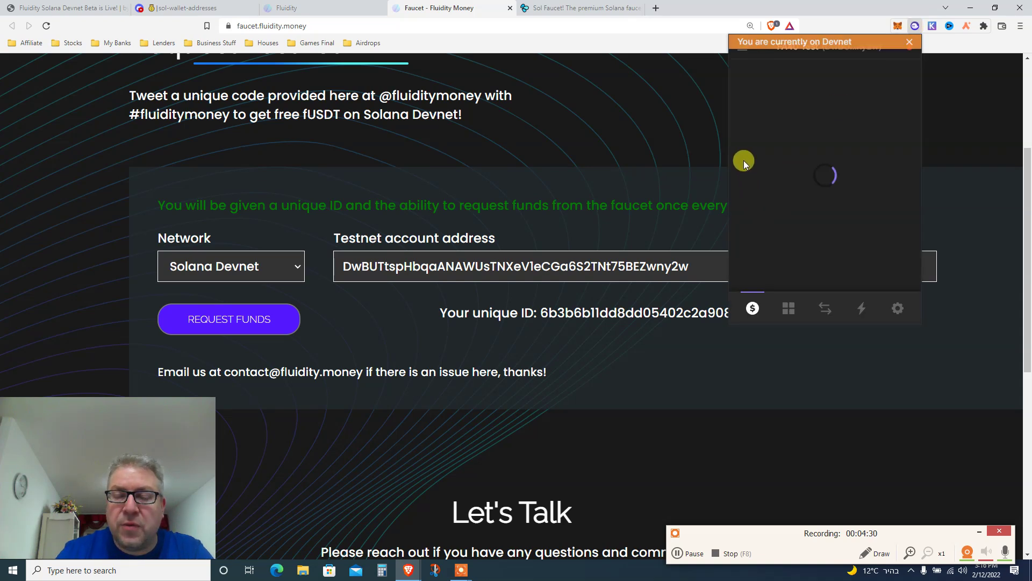
pyautogui.scroll(-5, 757, 92)
pyautogui.scroll(5, 757, 93)
pyautogui.scroll(1, 757, 92)
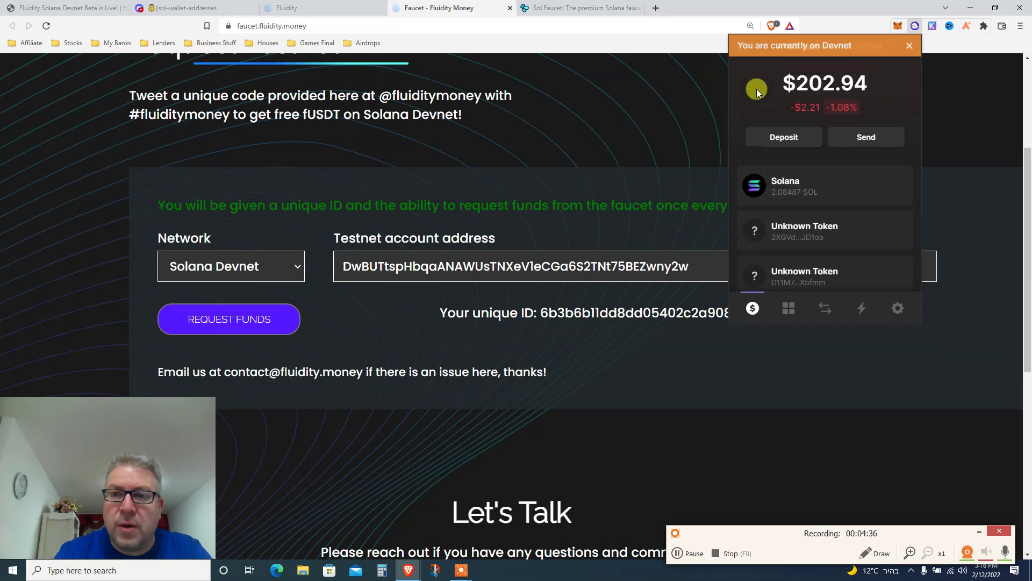
pyautogui.click(573, 351)
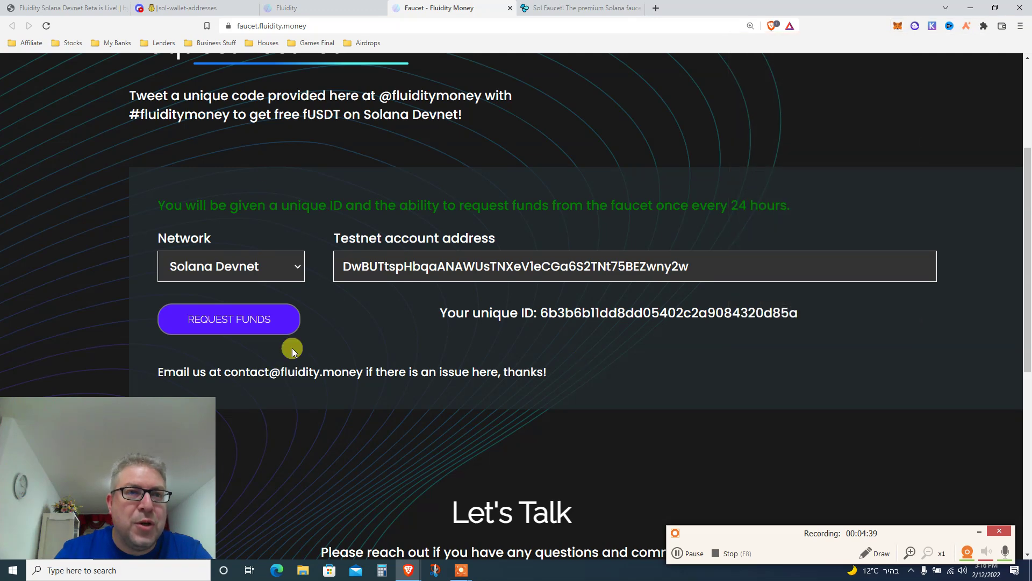
# Return to the blog article and read Step 5 on using the Solana Application to wrap and unwrap fUSDC.
pyautogui.click(70, 7)
pyautogui.scroll(-1, 337, 171)
pyautogui.scroll(-3, 337, 171)
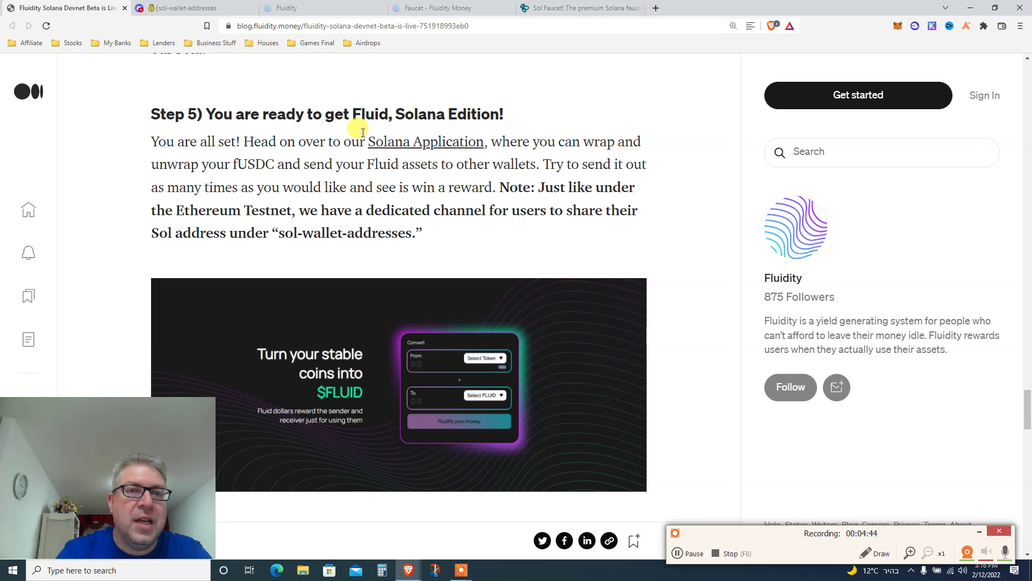
pyautogui.moveTo(353, 115); pyautogui.dragTo(509, 124)
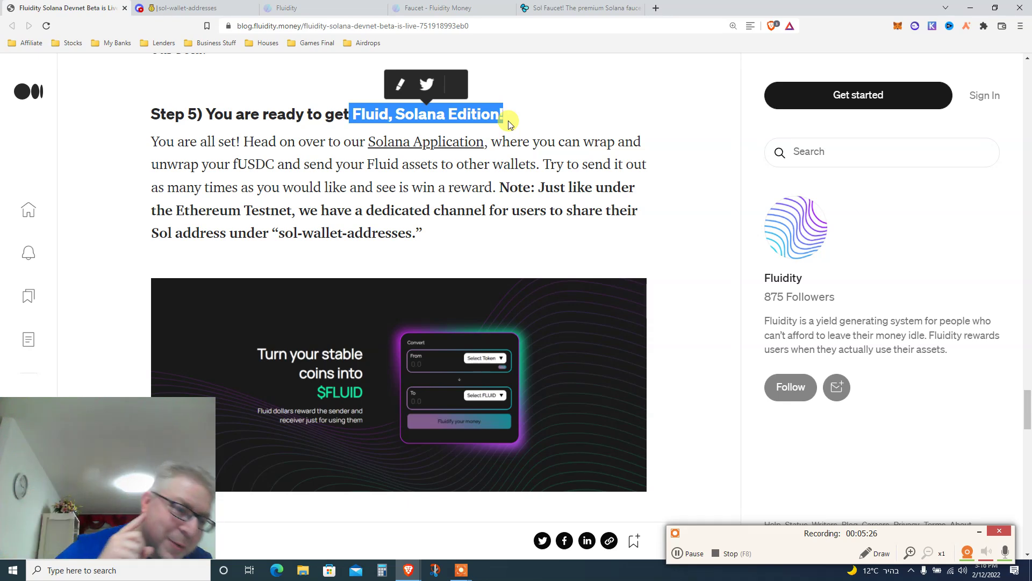
pyautogui.tripleClick(250, 160)
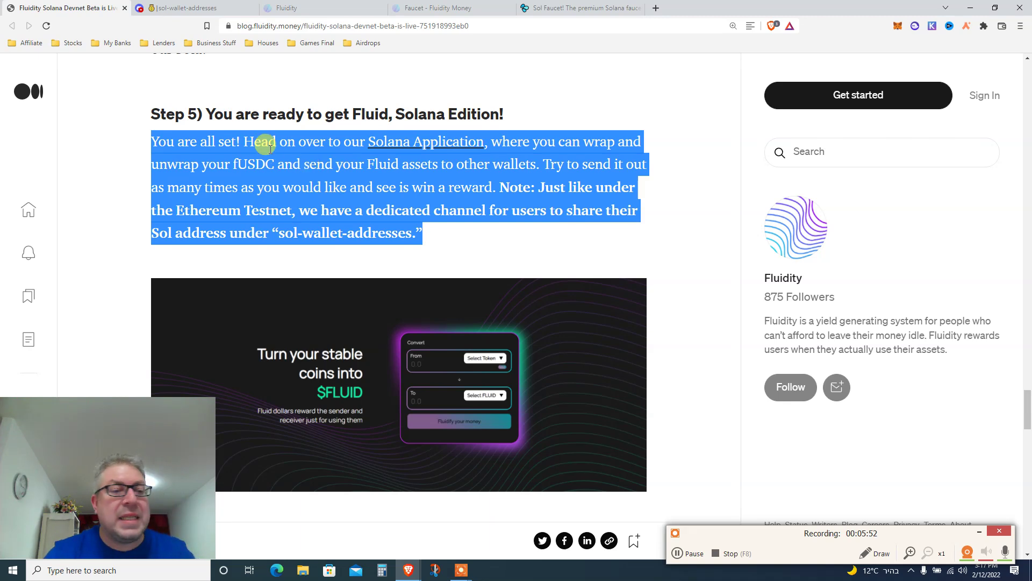
pyautogui.doubleClick(249, 188)
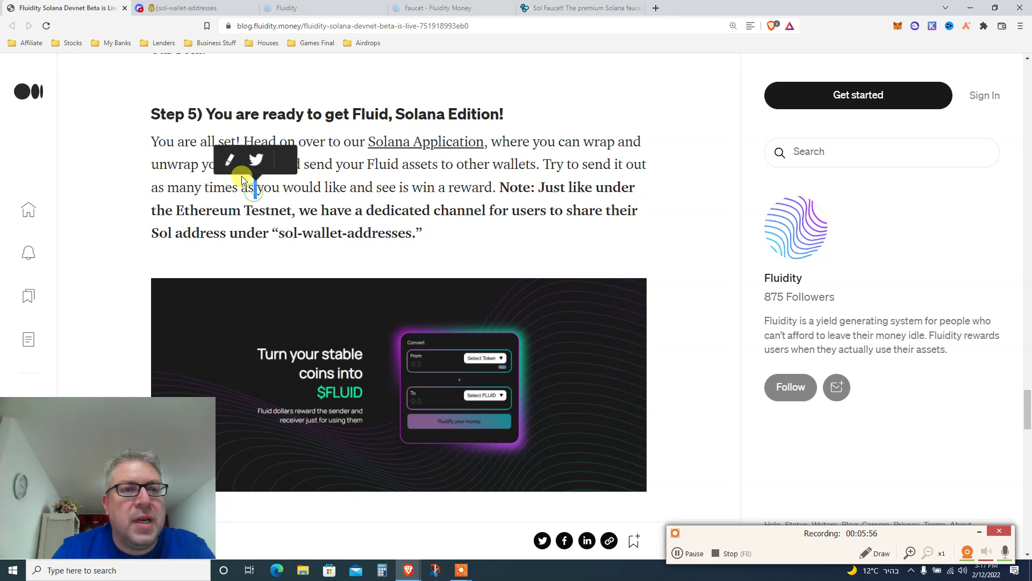
pyautogui.doubleClick(207, 141)
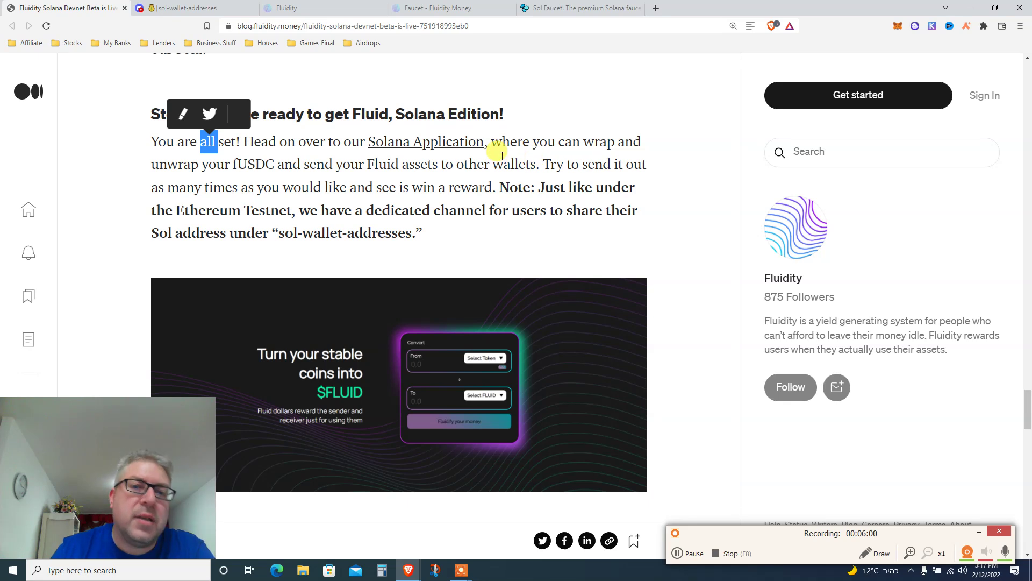
pyautogui.doubleClick(252, 165)
# Read Step 5's advice on sending Fluid assets repeatedly and its note about the "sol-wallet-addresses" channel.
pyautogui.scroll(-1, 417, 179)
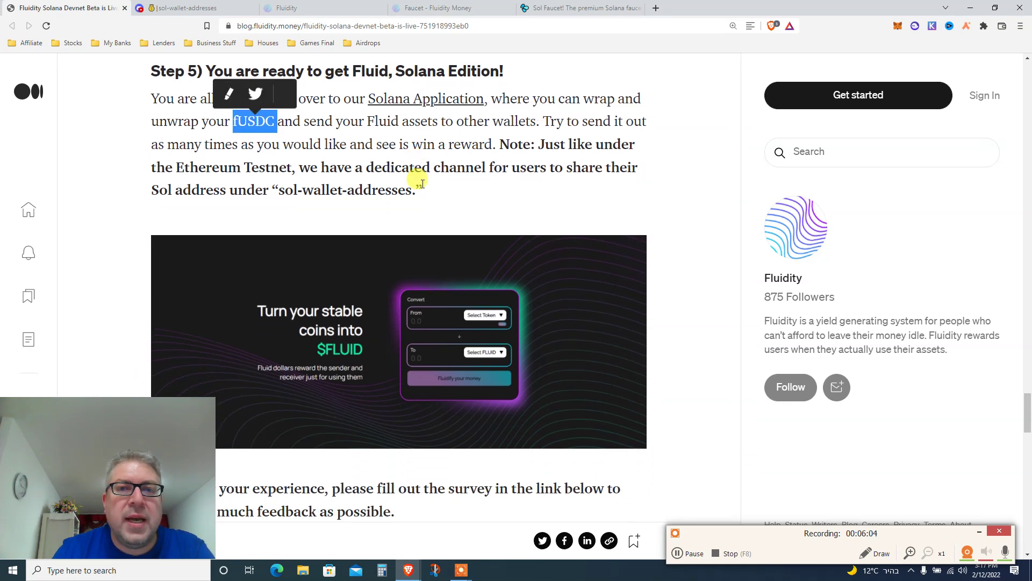
pyautogui.doubleClick(221, 144)
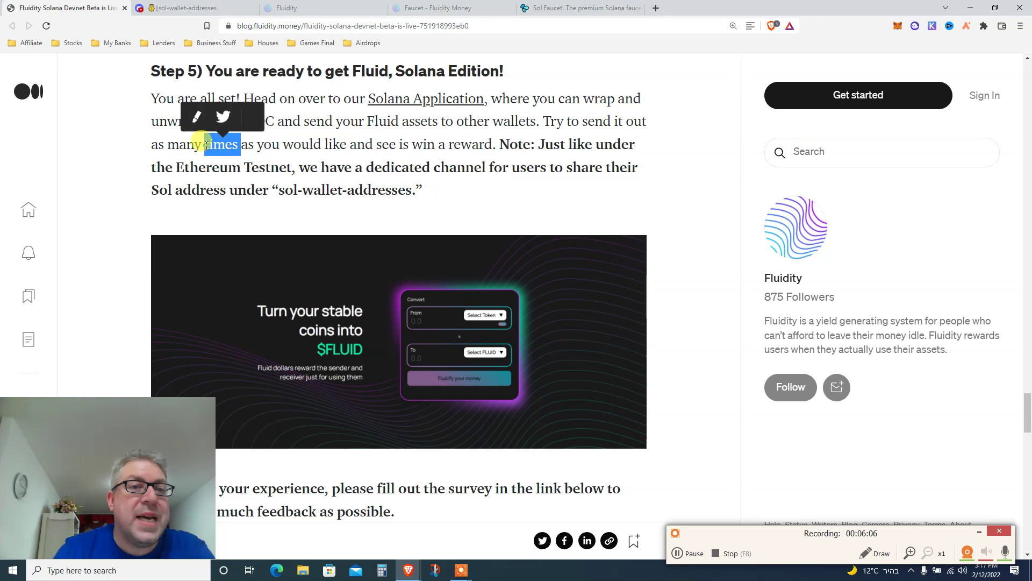
pyautogui.click(156, 144)
pyautogui.moveTo(156, 144); pyautogui.dragTo(411, 144)
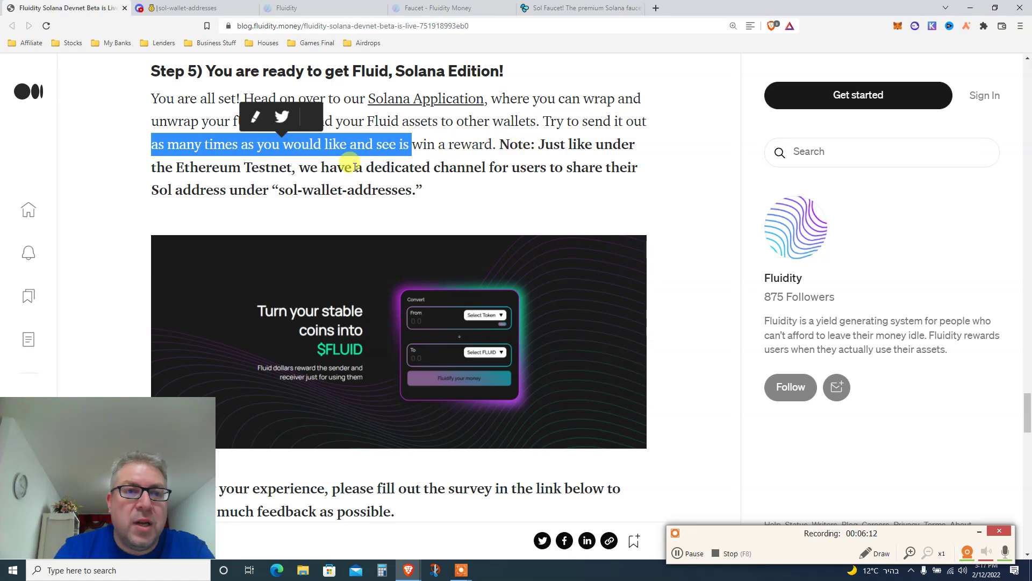
pyautogui.moveTo(152, 167); pyautogui.dragTo(394, 168)
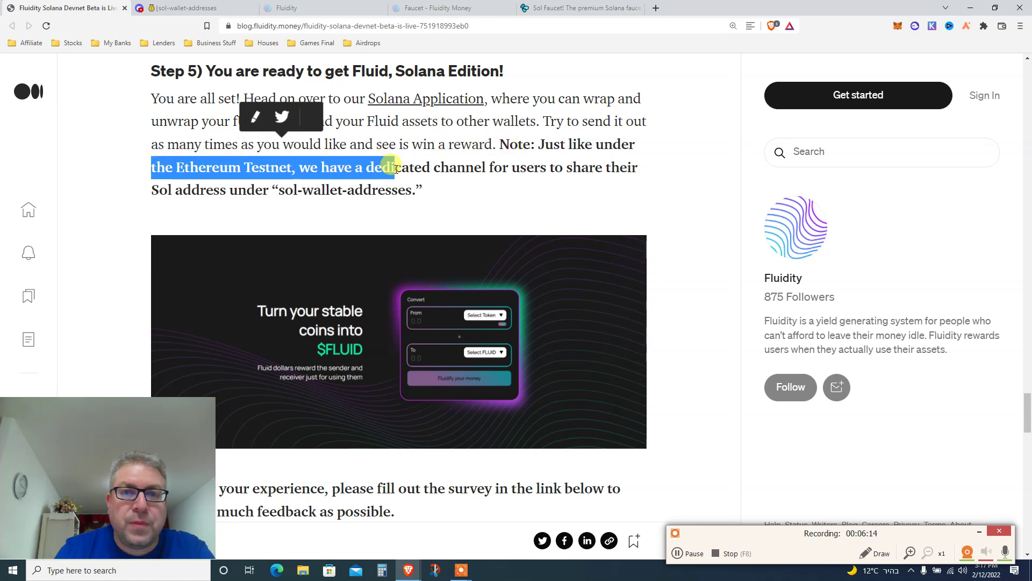
pyautogui.moveTo(499, 144); pyautogui.dragTo(588, 192)
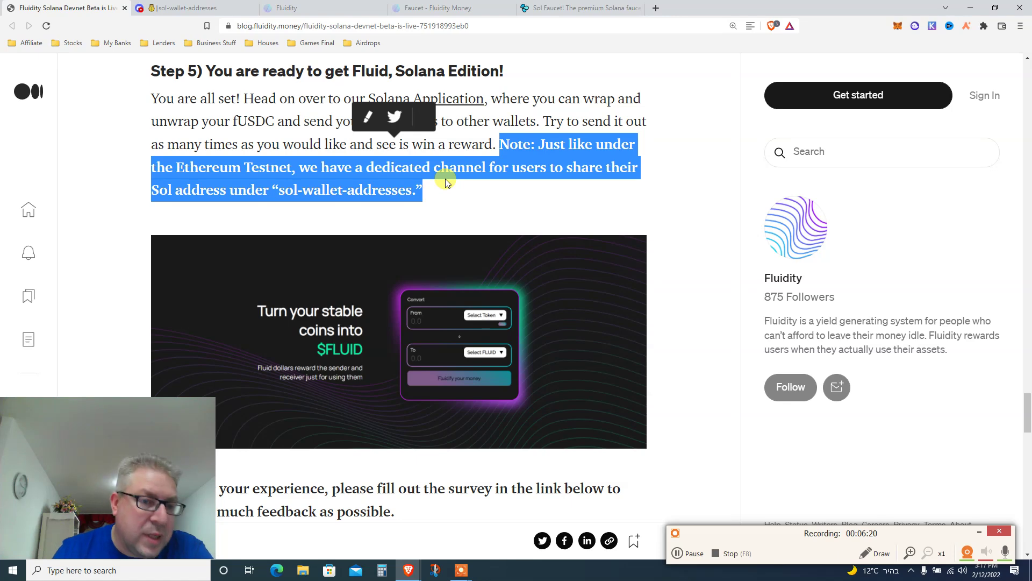
# Read the article's closing request to fill out the Fluidity Solana Devnet feedback survey.
pyautogui.scroll(-1, 445, 182)
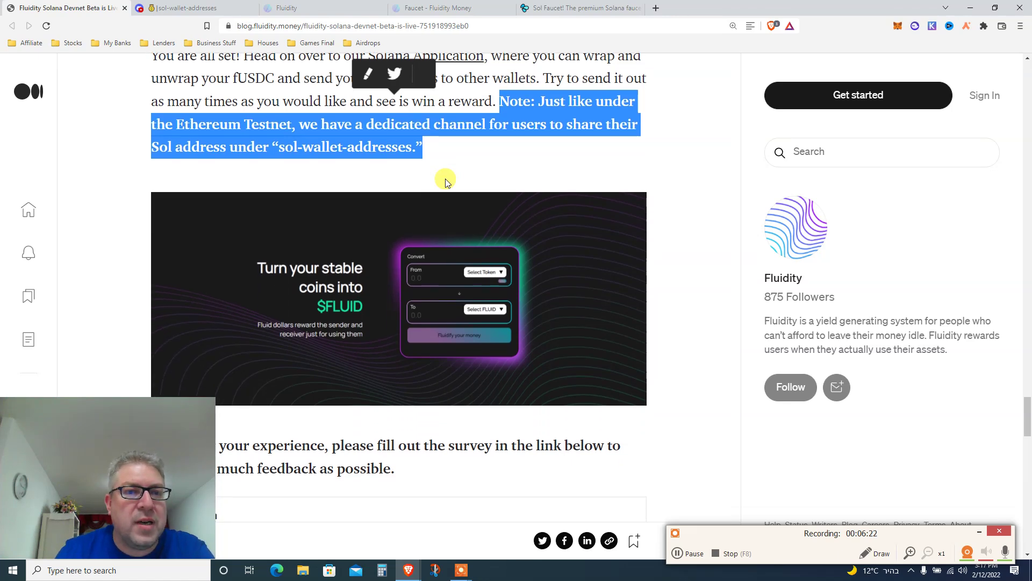
pyautogui.scroll(-5, 393, 167)
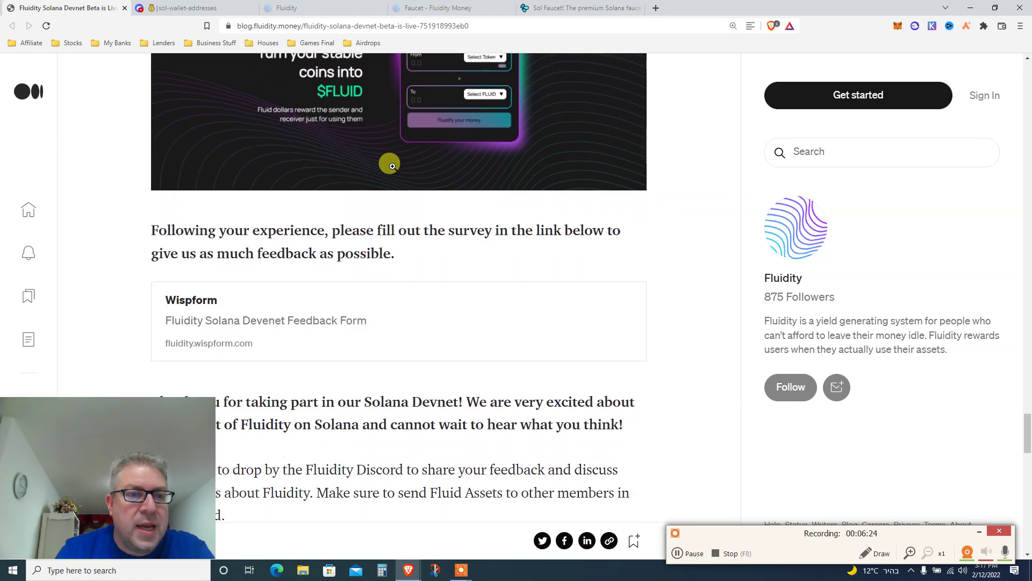
pyautogui.tripleClick(360, 243)
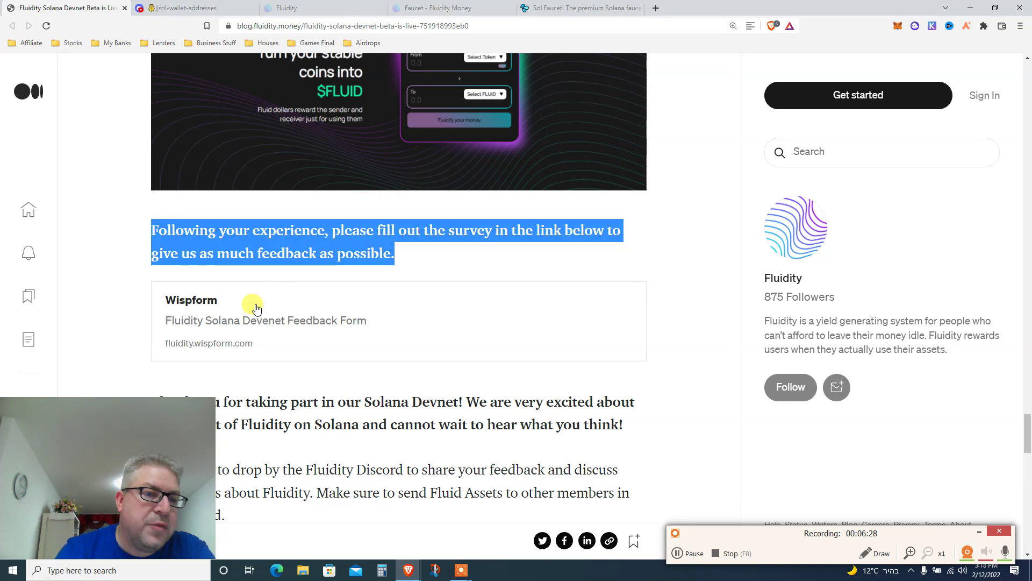
# Switch to the Fluidity app and view the reward pool and past winnings on its dashboard.
pyautogui.click(320, 6)
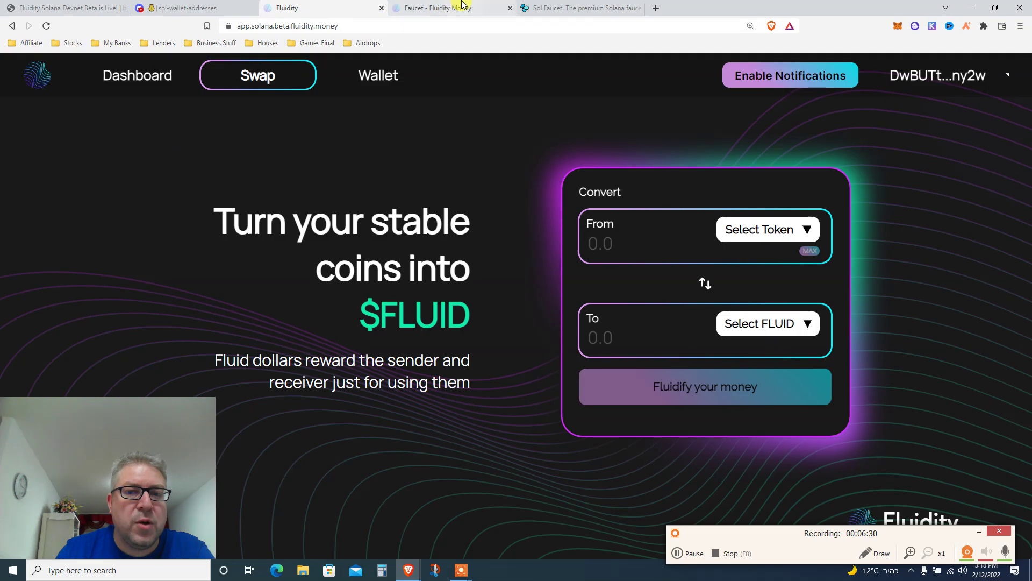
pyautogui.click(131, 82)
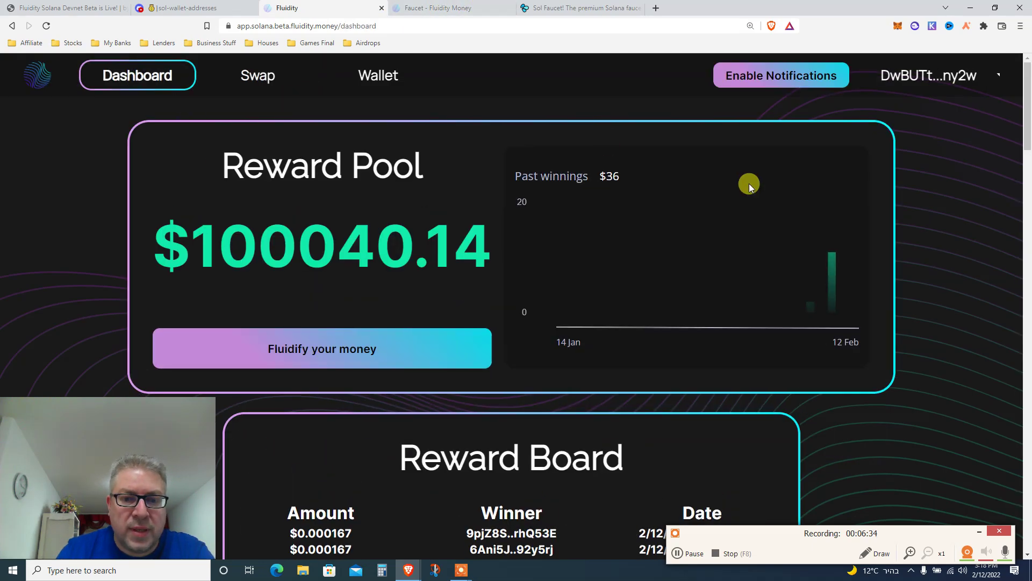
# Set up a swap with USDC as the token and reverse its direction to convert fUSDC into USDC.
pyautogui.click(241, 80)
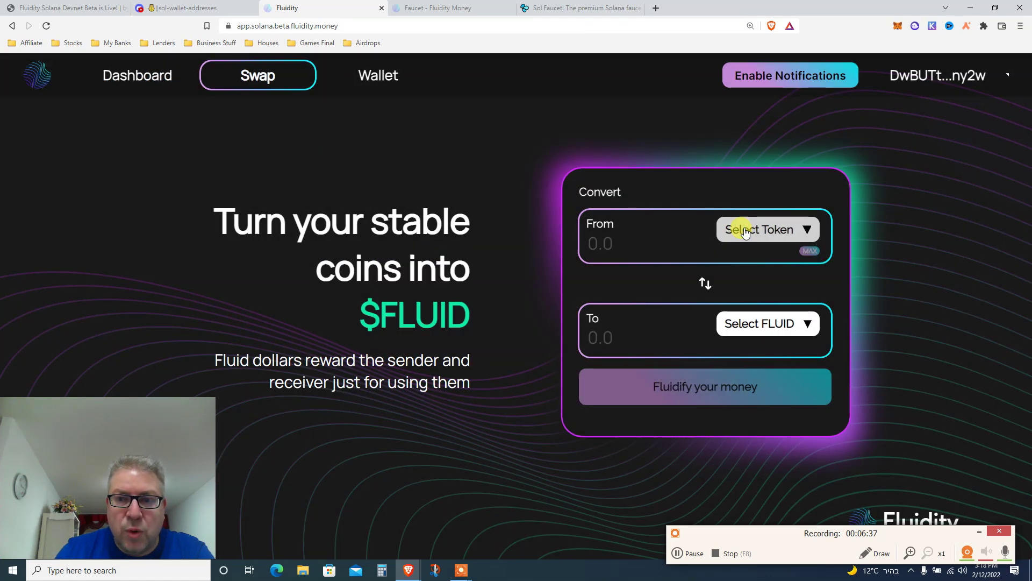
pyautogui.click(745, 230)
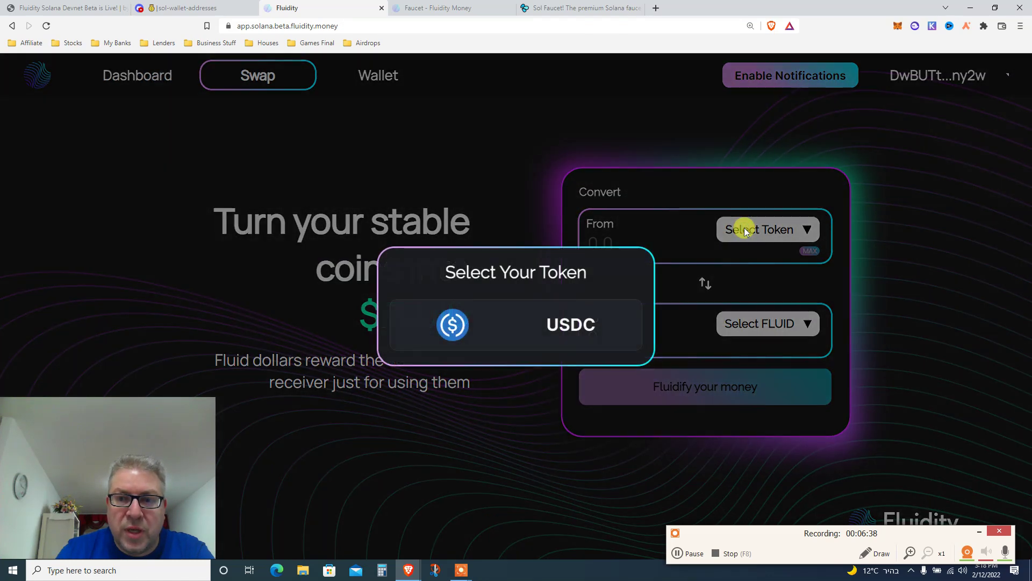
pyautogui.click(546, 326)
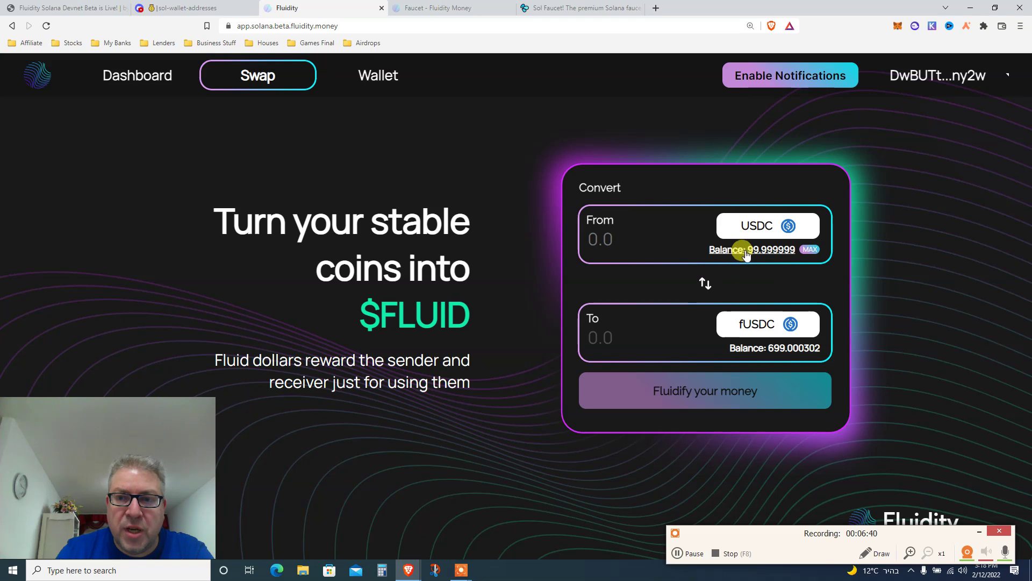
pyautogui.click(705, 283)
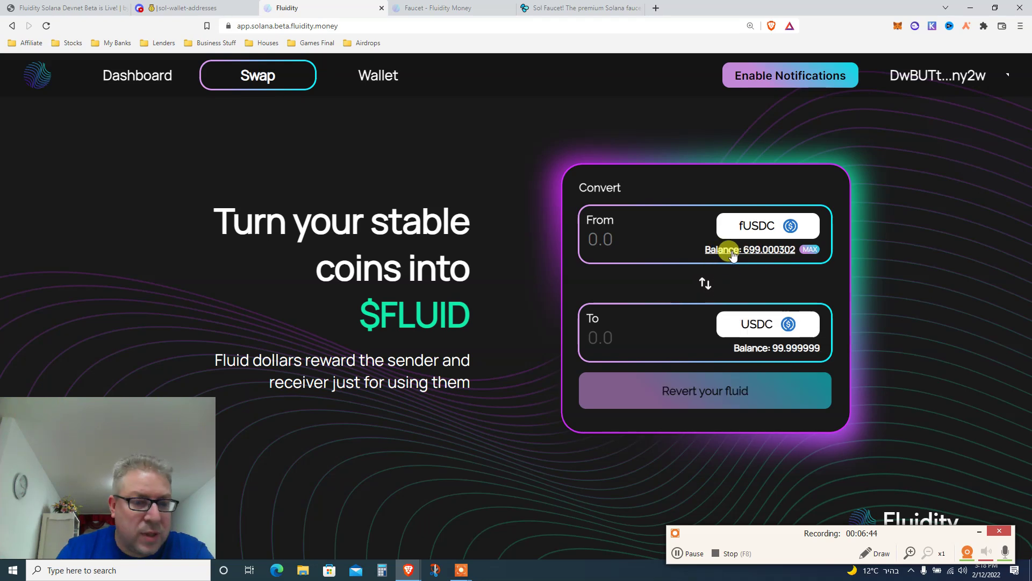
# Revert 101 fUSDC to USDC, confirm the swap, approve it in the Phantom wallet and dismiss the result.
pyautogui.click(599, 231)
pyautogui.write('100')
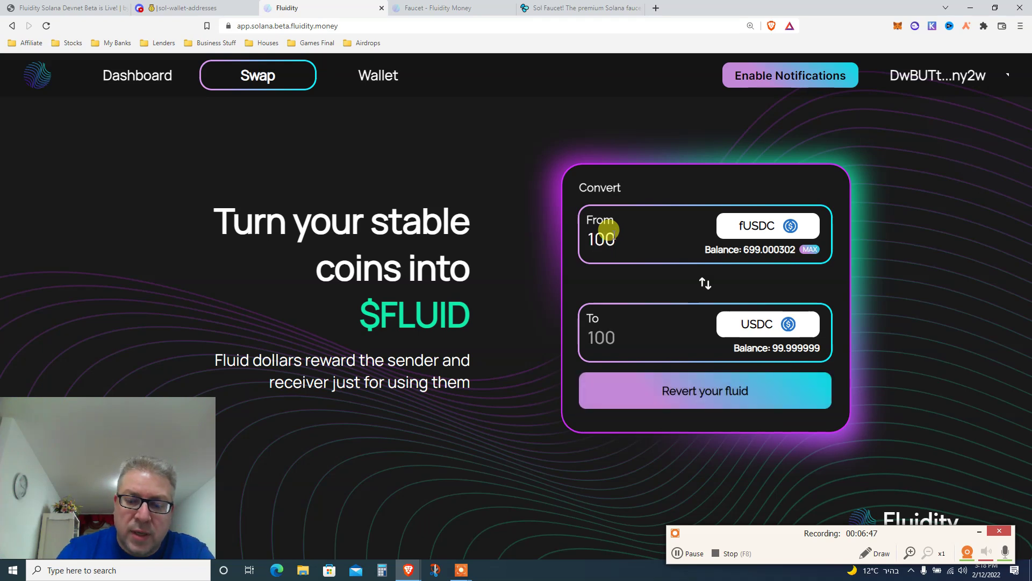
pyautogui.press('BackSpace')
pyautogui.write('11')
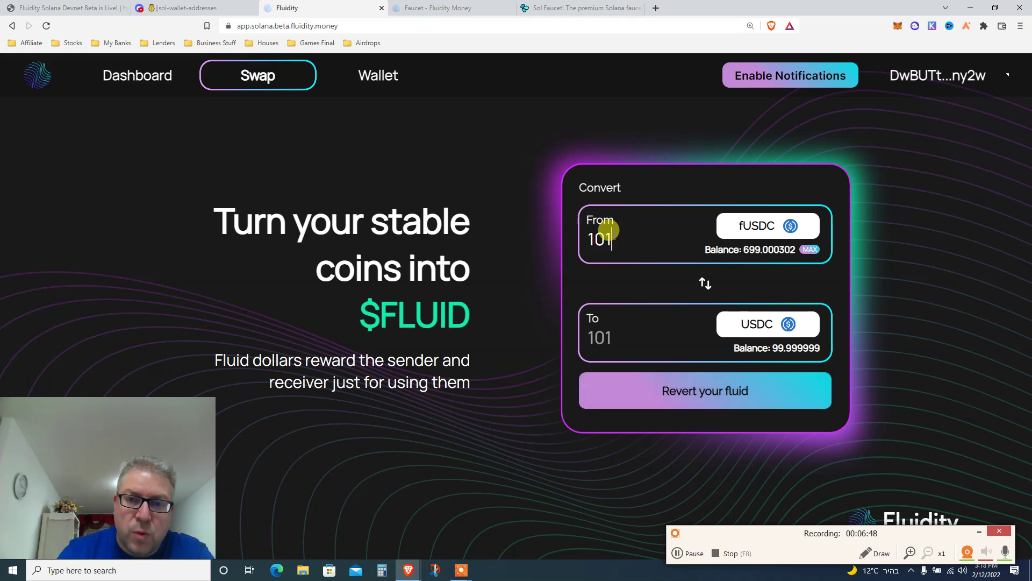
pyautogui.press('BackSpace')
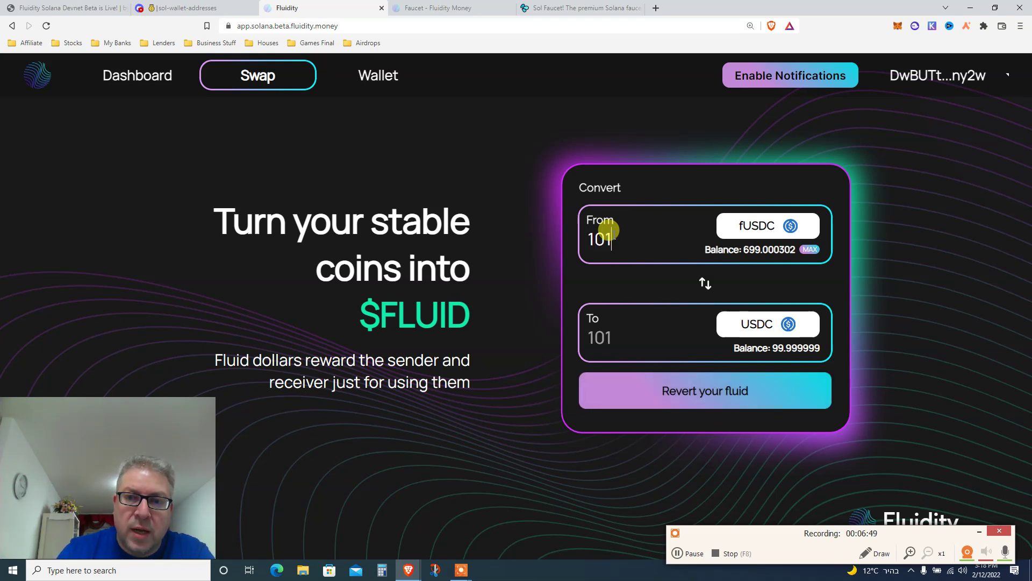
pyautogui.click(660, 396)
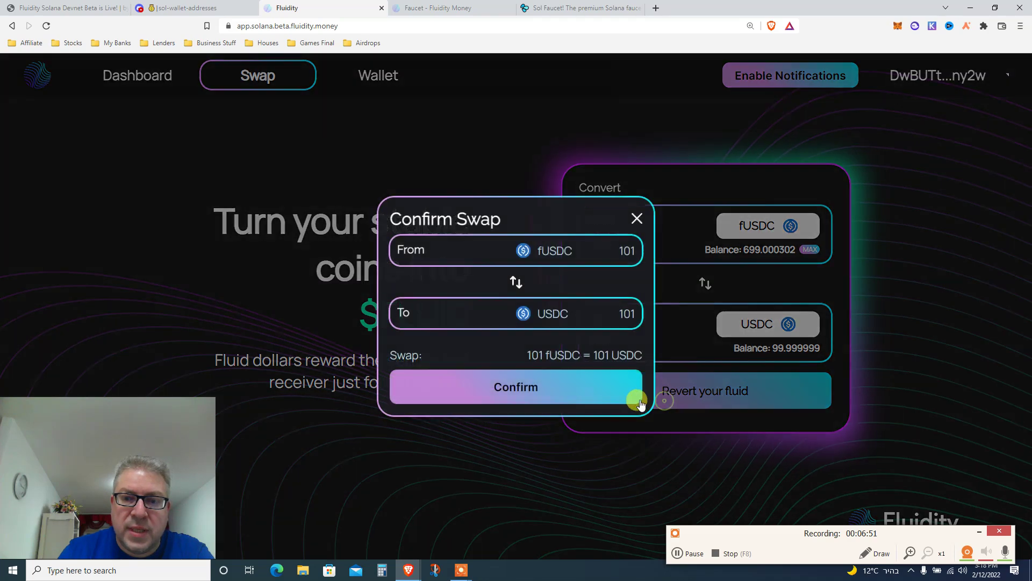
pyautogui.click(514, 390)
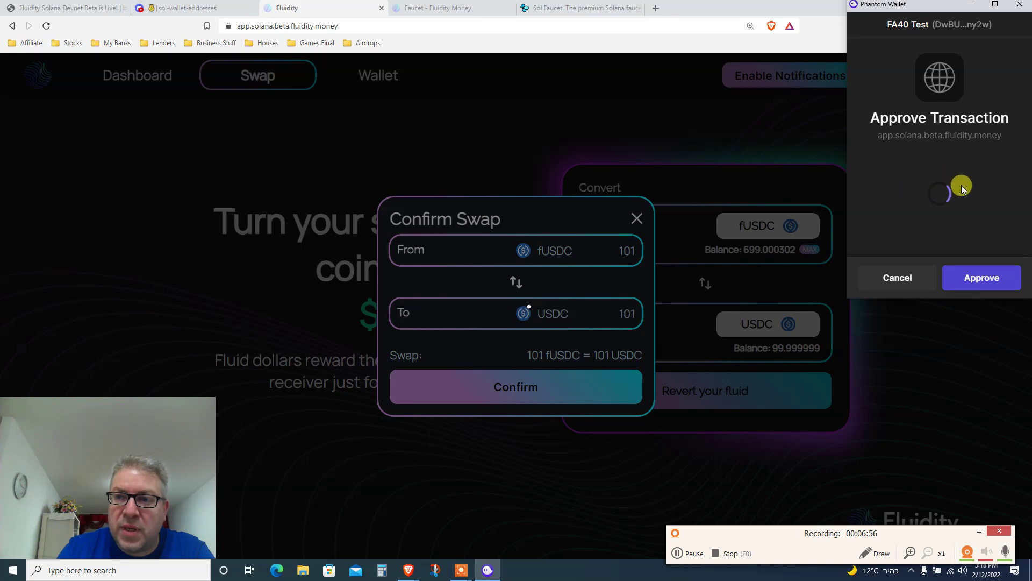
pyautogui.click(970, 278)
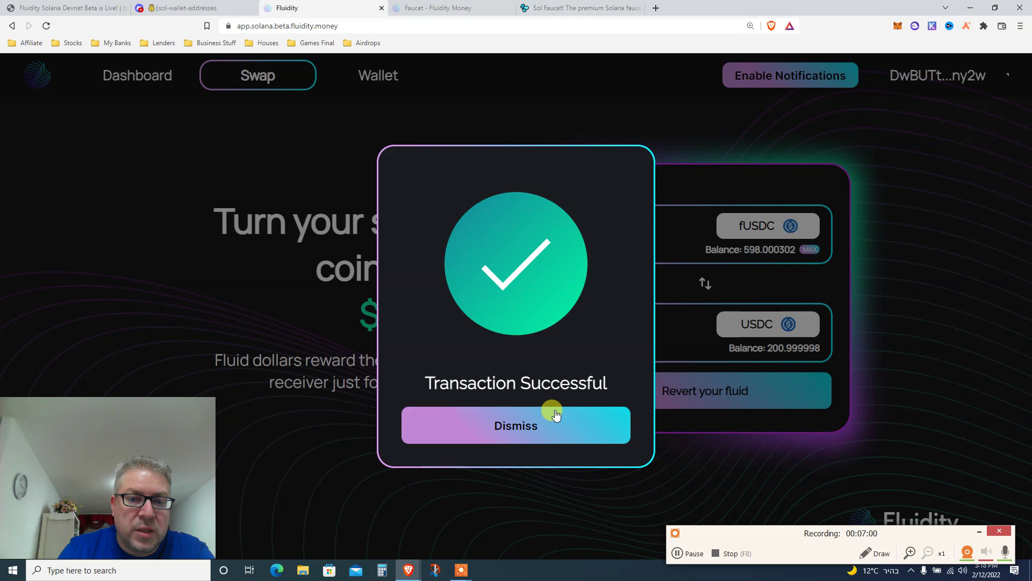
pyautogui.click(528, 431)
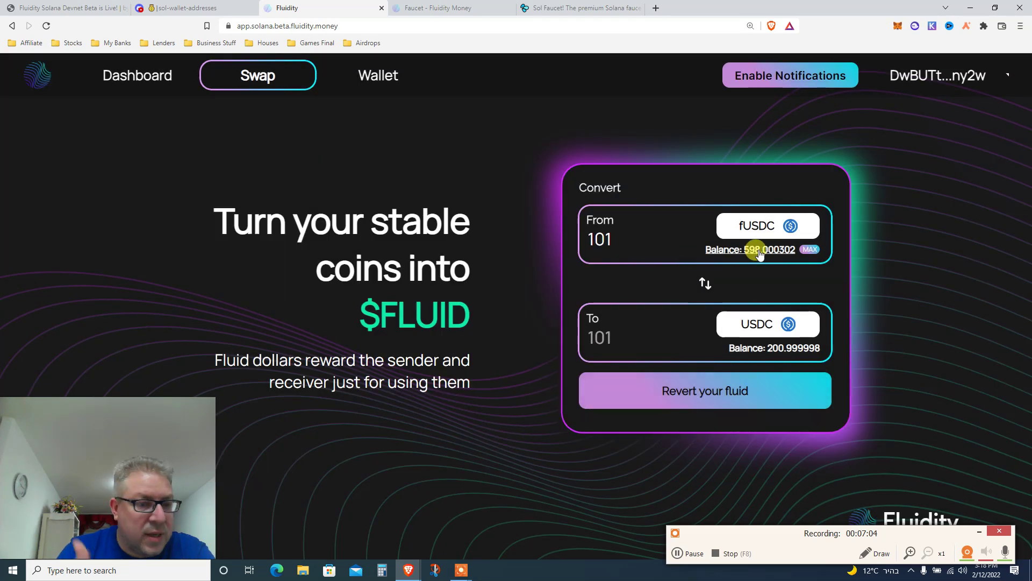
# Check the USDC and fUSDC balances in the wallet's account overview and look through the transaction history.
pyautogui.click(369, 78)
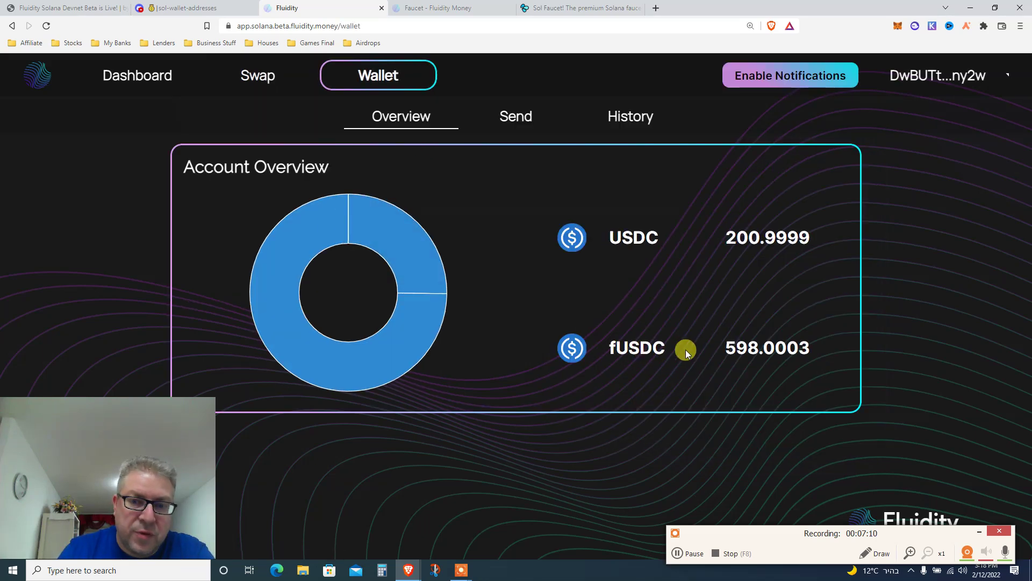
pyautogui.doubleClick(770, 238)
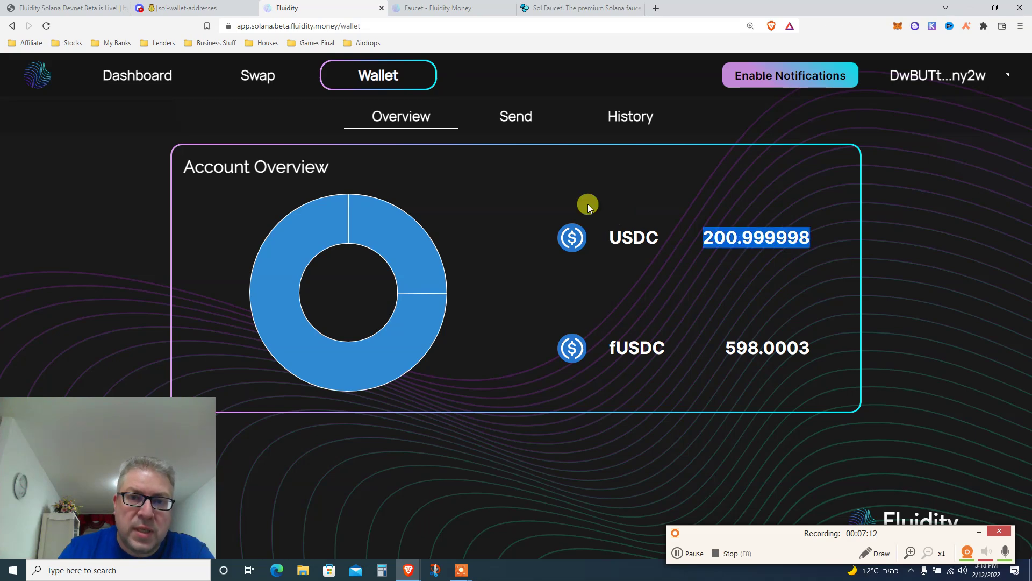
pyautogui.click(618, 128)
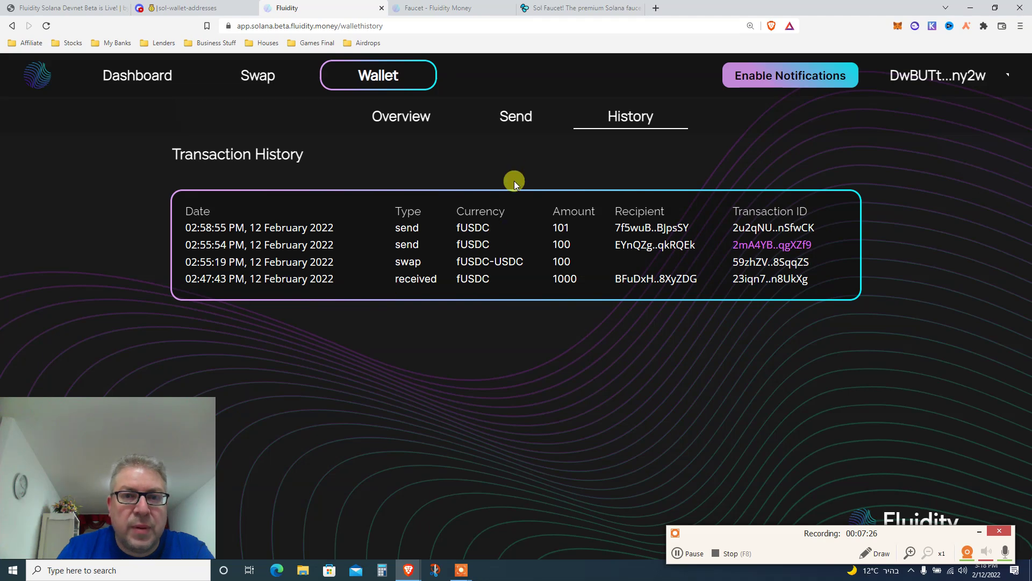
# Enter a member's Solana address copied from Discord's sol-wallet-addresses channel as the recipient in the Send Fluid Dollars form.
pyautogui.click(505, 125)
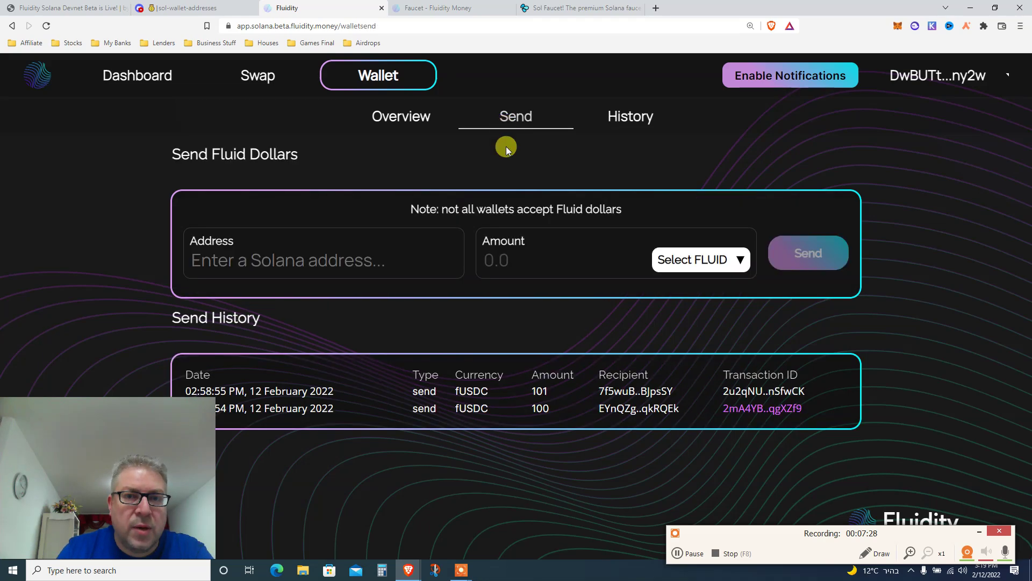
pyautogui.click(281, 257)
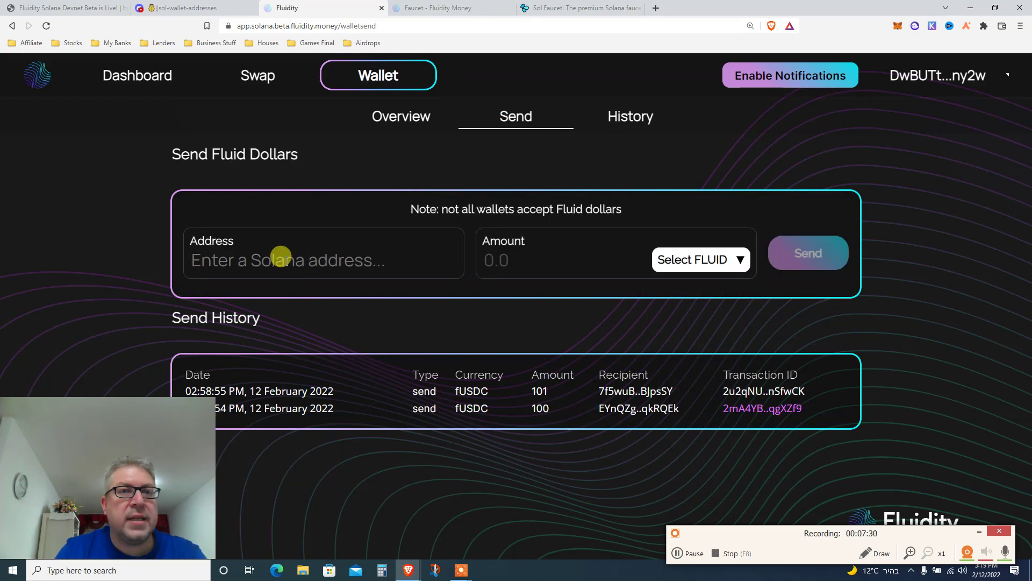
pyautogui.click(237, 8)
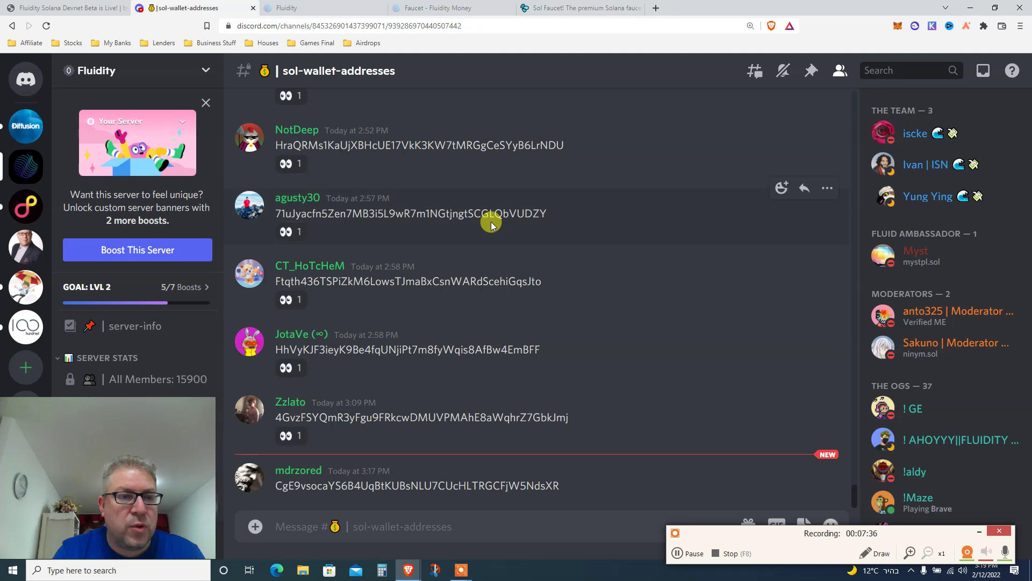
pyautogui.scroll(3, 491, 225)
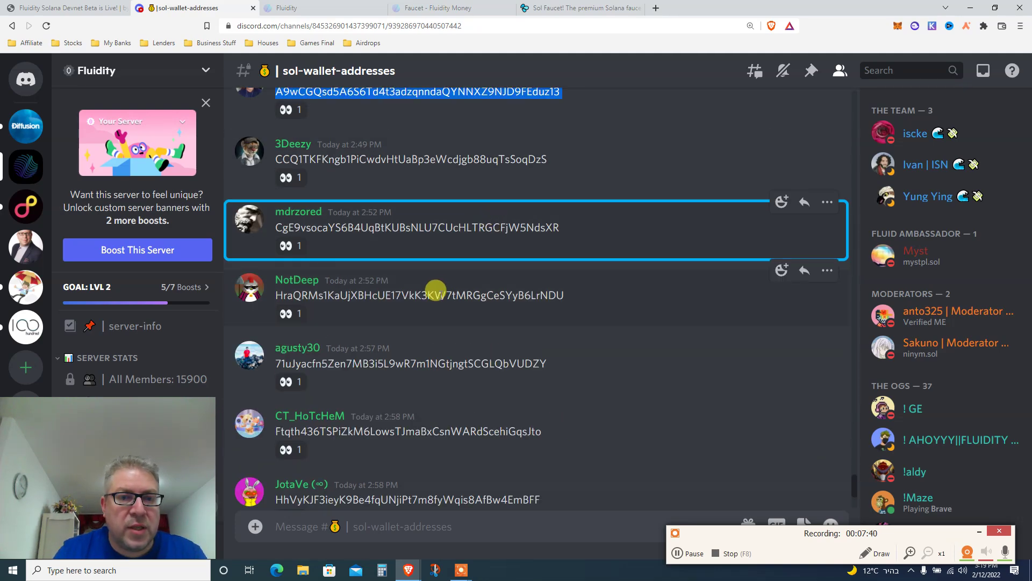
pyautogui.doubleClick(436, 294)
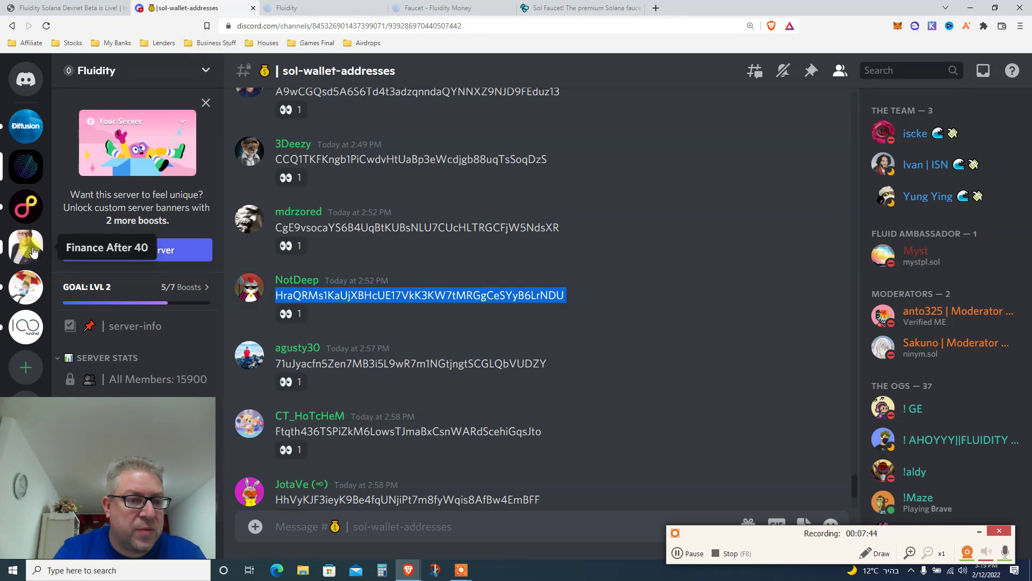
pyautogui.click(443, 5)
pyautogui.click(299, 6)
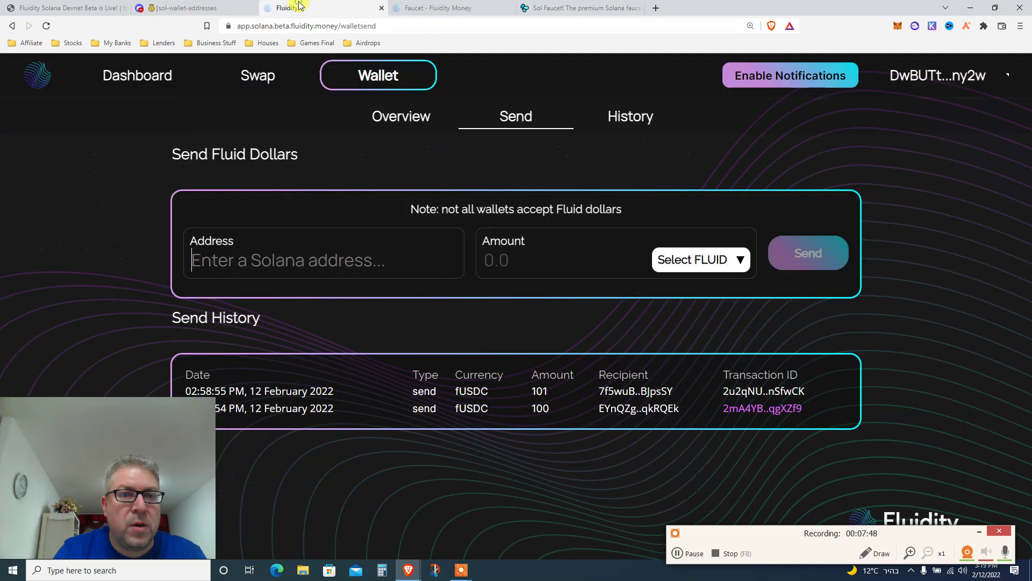
pyautogui.hotkey('ctrl', 'v')
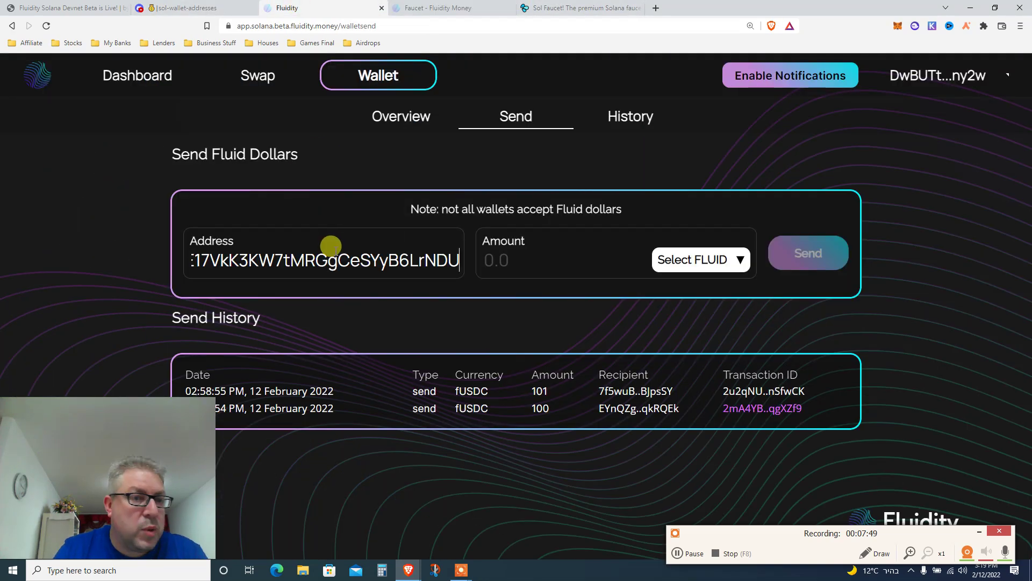
pyautogui.click(311, 203)
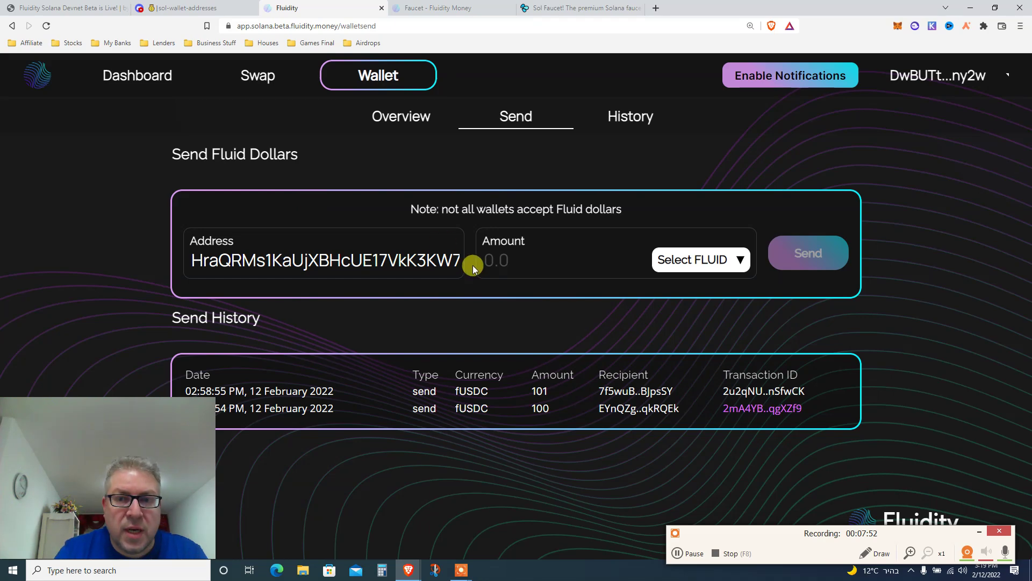
# Send 250 fUSDC to the entered address, approve the transaction in the Phantom wallet and dismiss the result.
pyautogui.click(664, 263)
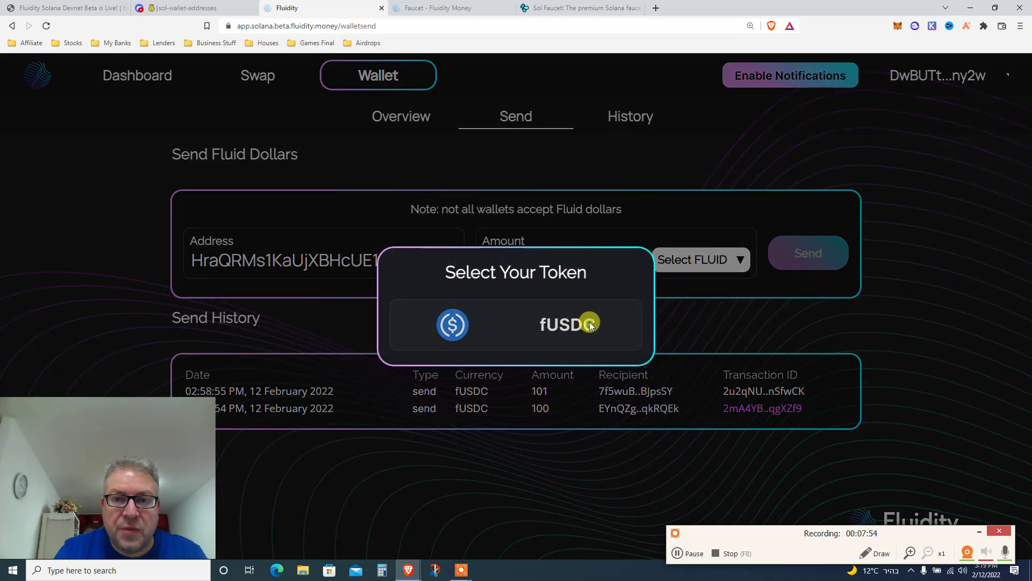
pyautogui.click(591, 322)
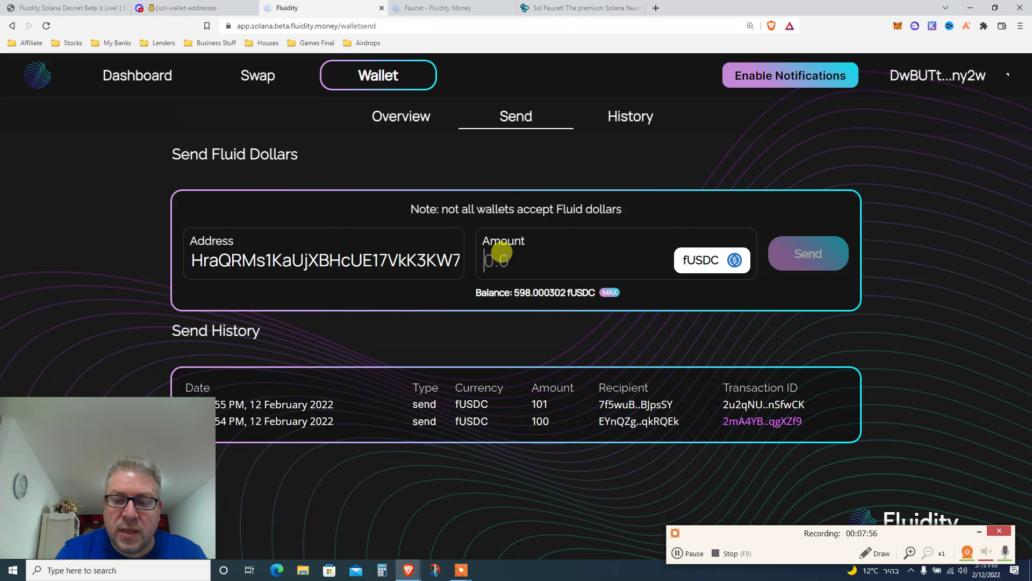
pyautogui.write('250')
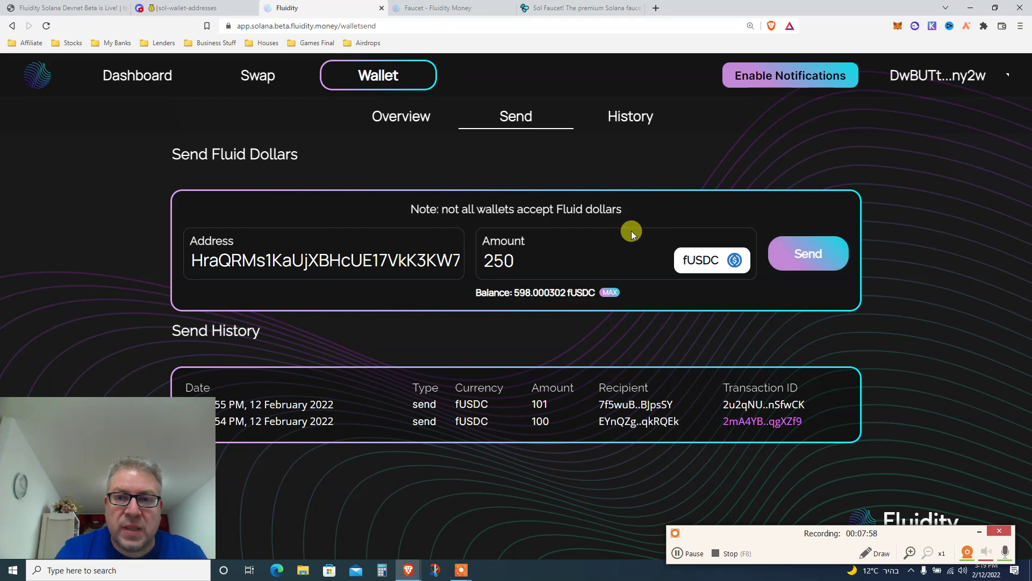
pyautogui.click(801, 250)
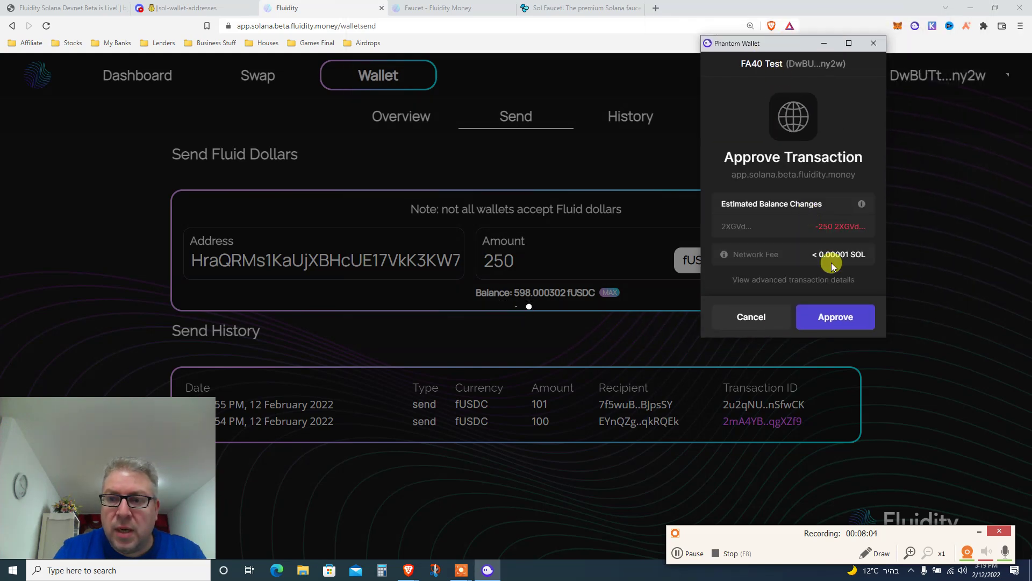
pyautogui.click(831, 312)
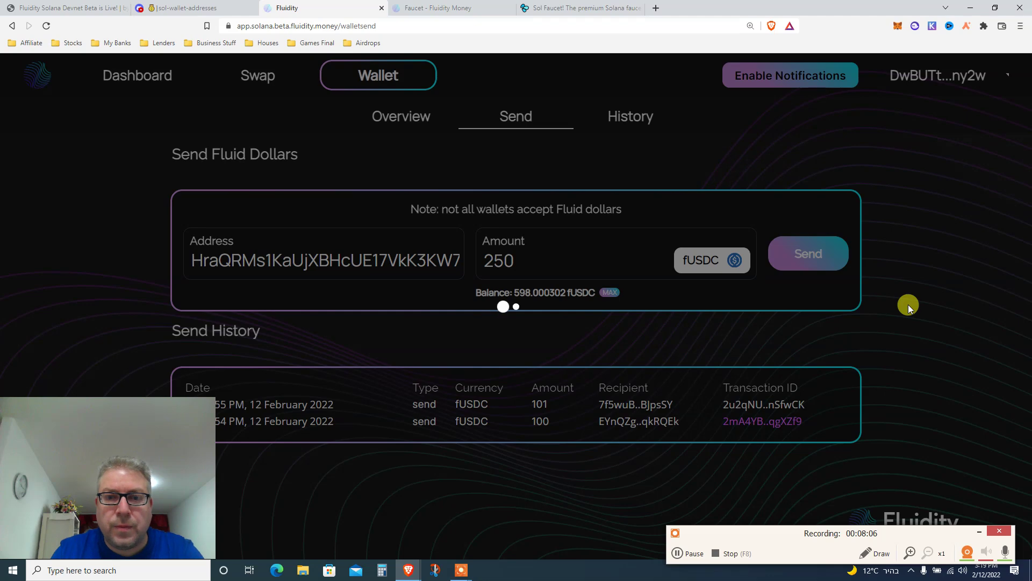
pyautogui.click(518, 426)
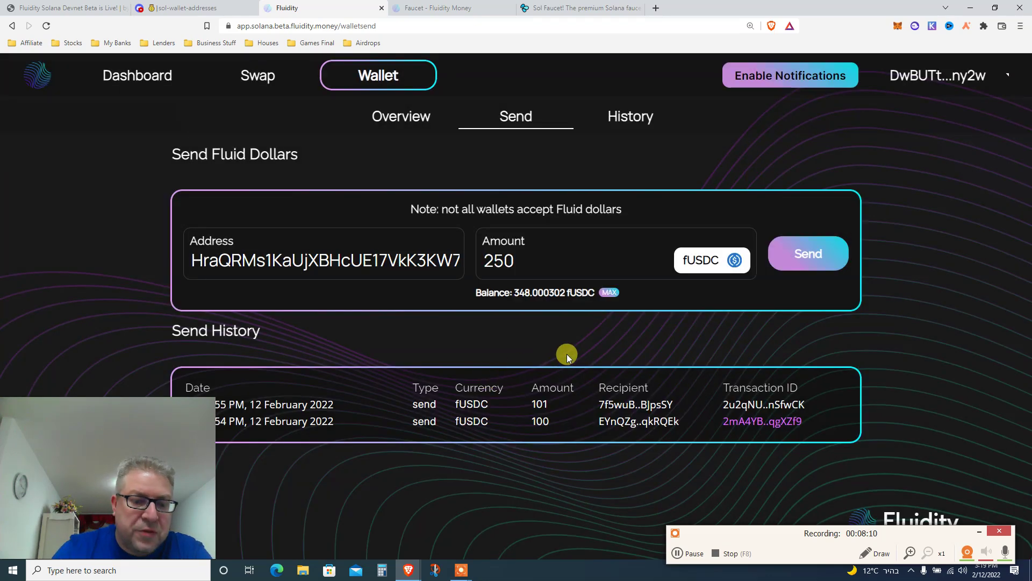
# Reload the Fluidity app and reconnect it to the Phantom wallet.
pyautogui.press('F5')
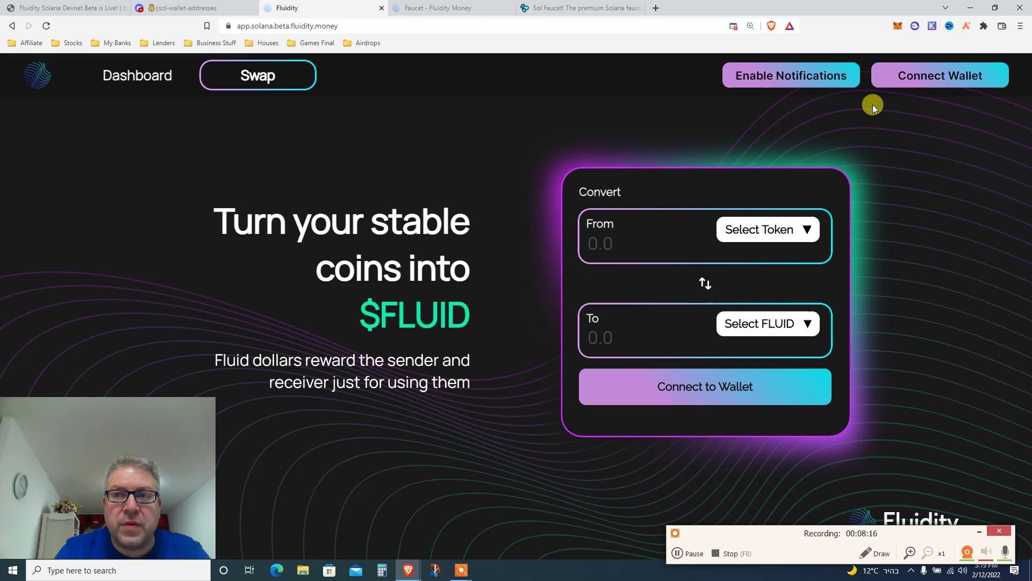
pyautogui.click(903, 86)
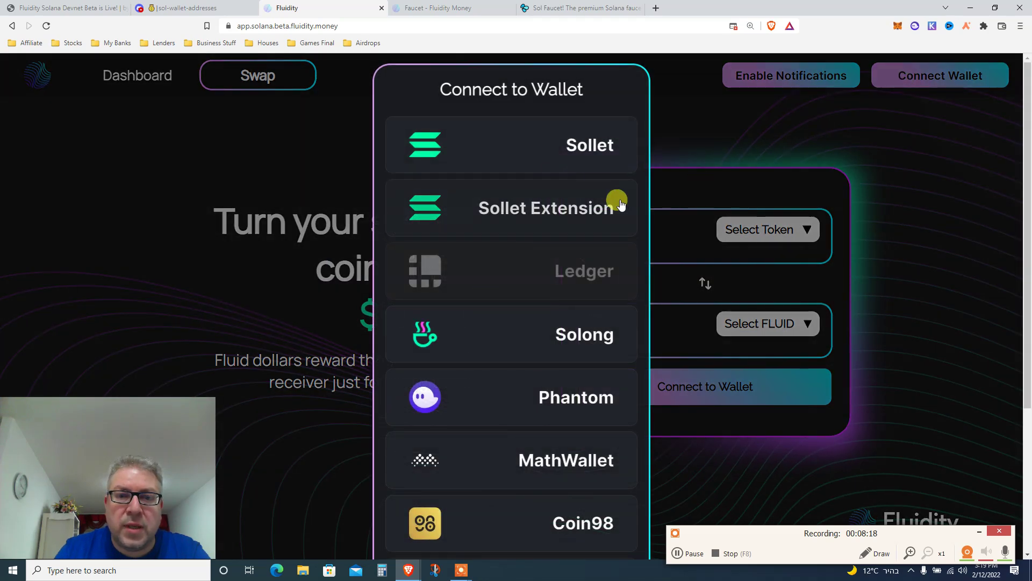
pyautogui.click(537, 396)
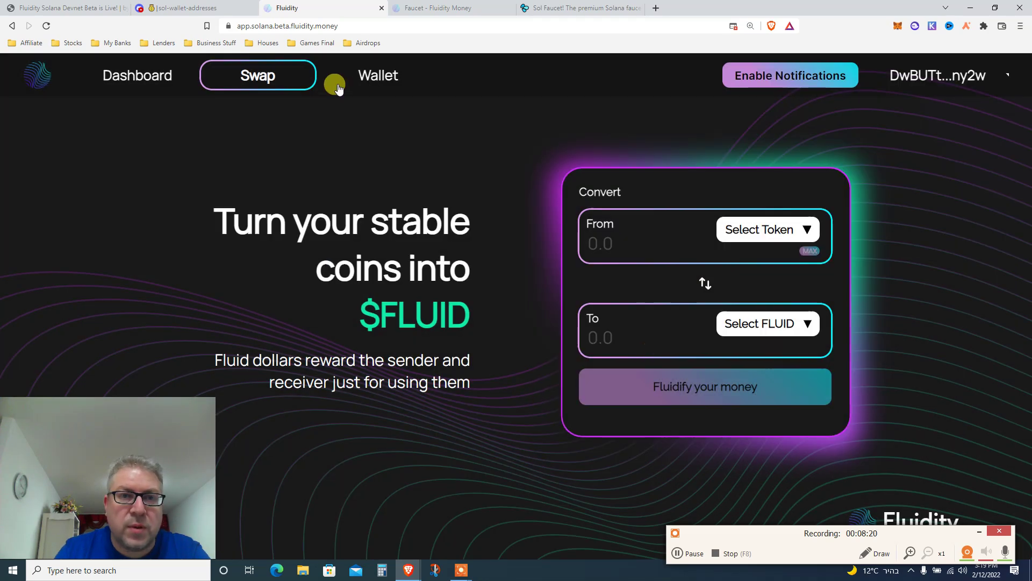
# Check the wallet's account overview, transaction history and send history for the latest fUSDC transfer.
pyautogui.click(359, 79)
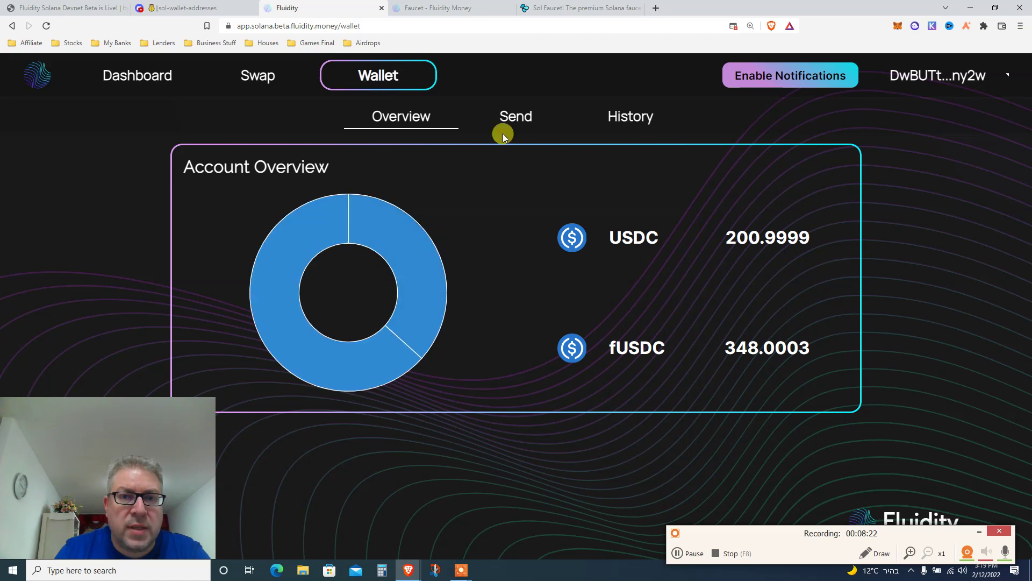
pyautogui.click(637, 126)
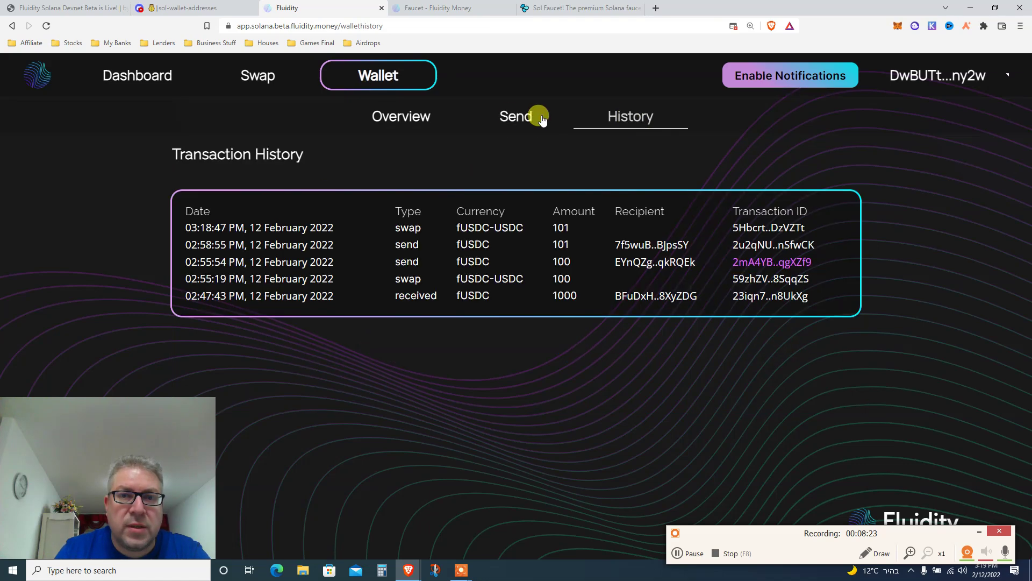
pyautogui.click(509, 117)
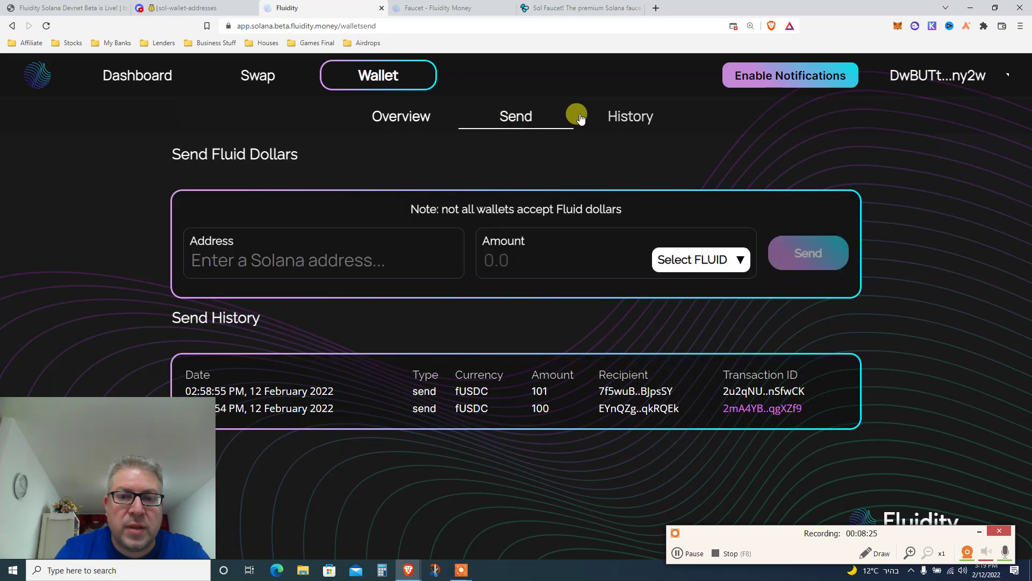
pyautogui.click(612, 122)
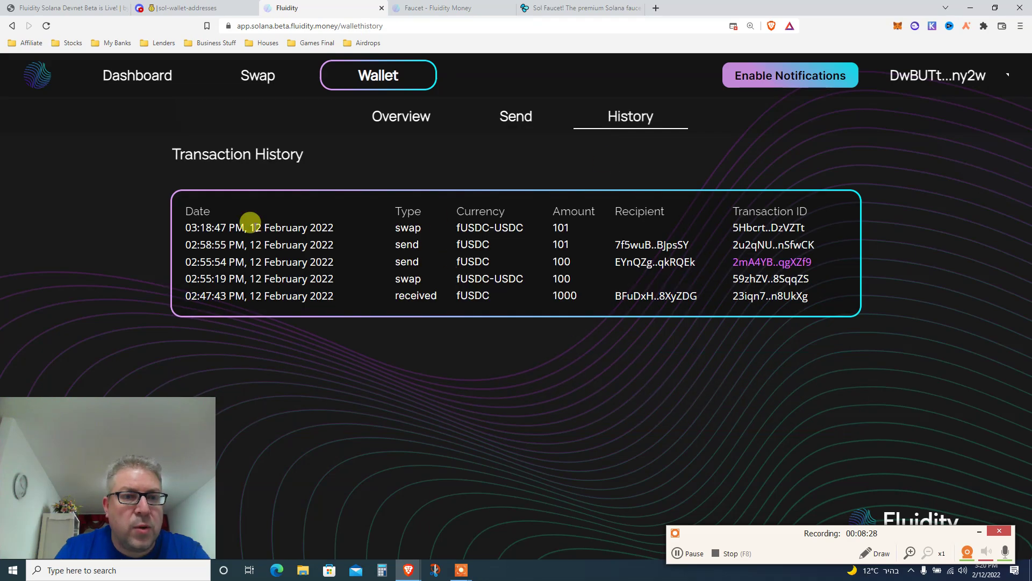
# Return to the Fluidity Solana Devnet beta blog post and read its closing paragraphs below the feedback form link, highlighting the text.
pyautogui.click(72, 7)
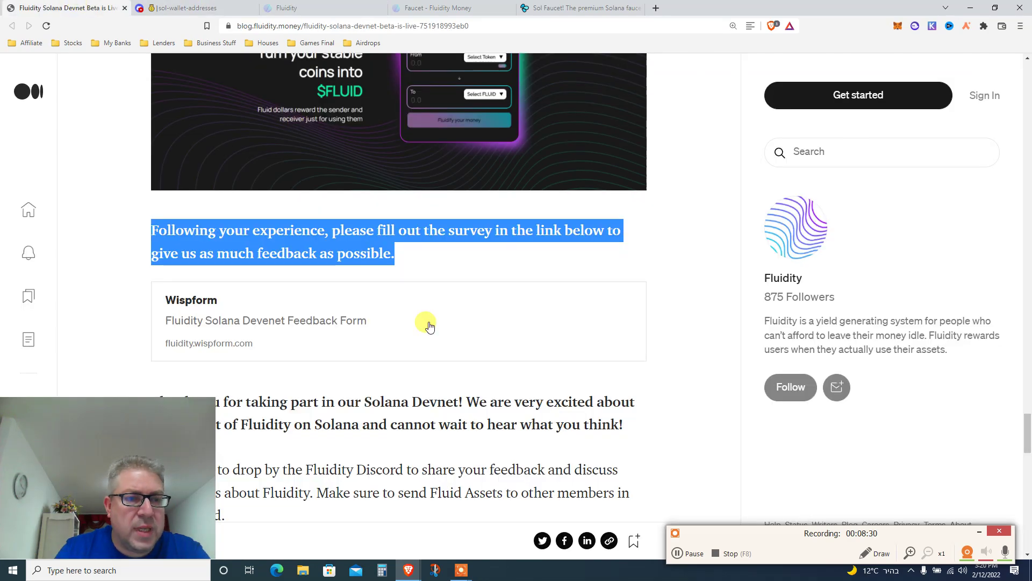
pyautogui.scroll(-2, 256, 324)
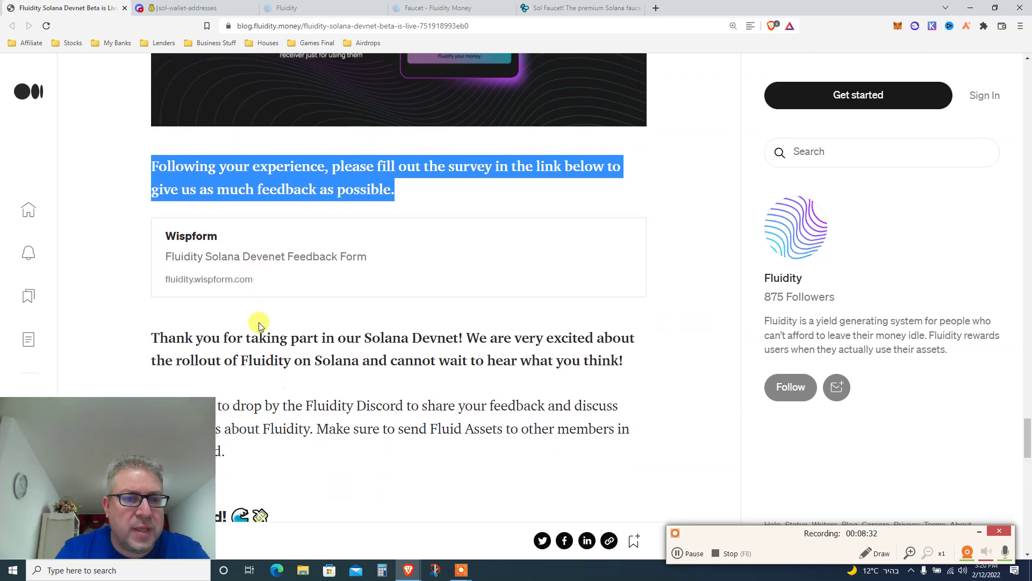
pyautogui.scroll(-1, 258, 324)
pyautogui.tripleClick(344, 294)
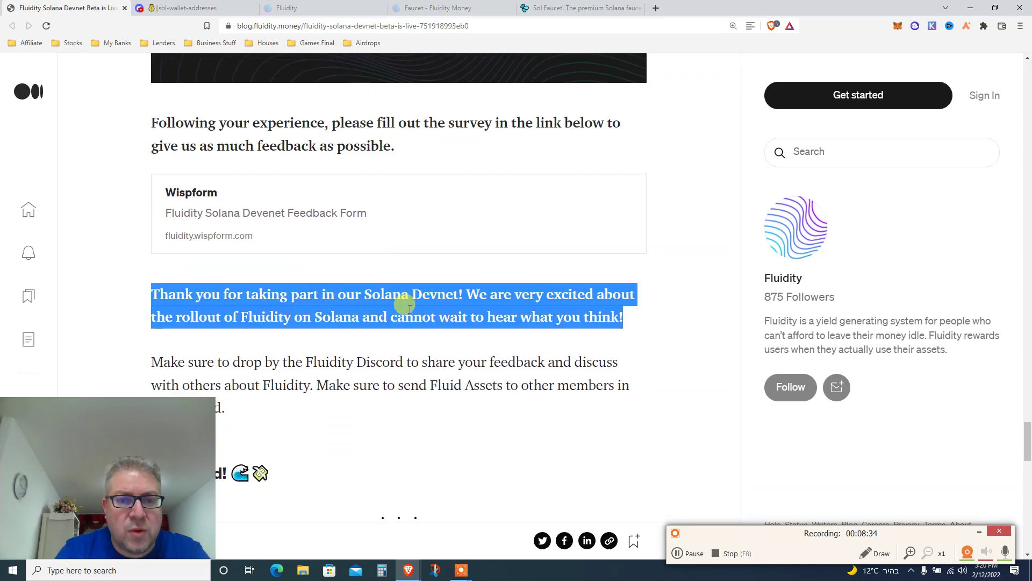
pyautogui.scroll(-2, 492, 308)
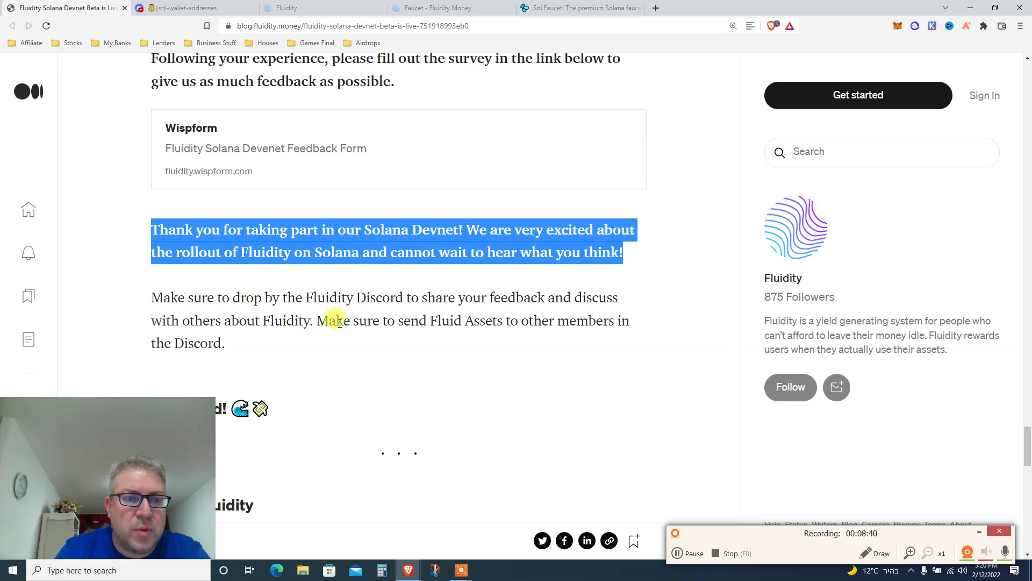
pyautogui.tripleClick(299, 318)
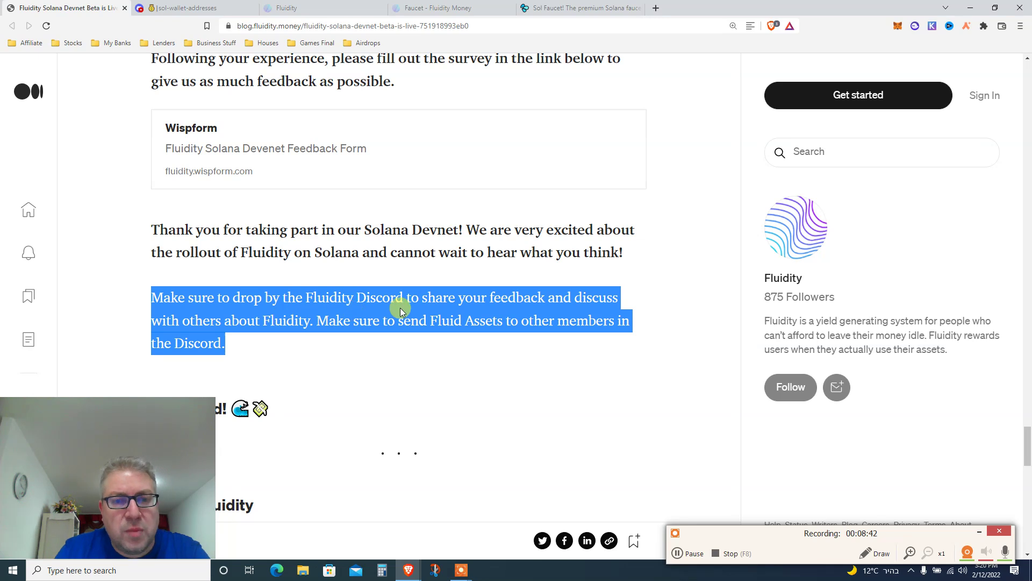